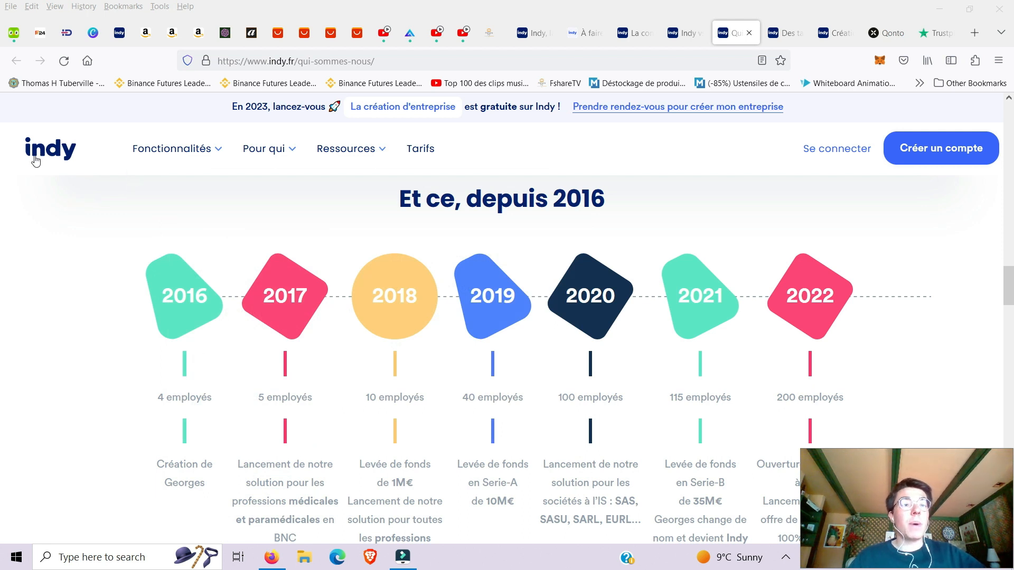
# Scroll the Qui sommes-nous page through the 2016–2022 timeline to 'Notre équipe attentionnée'.
pyautogui.moveTo(147, 149)
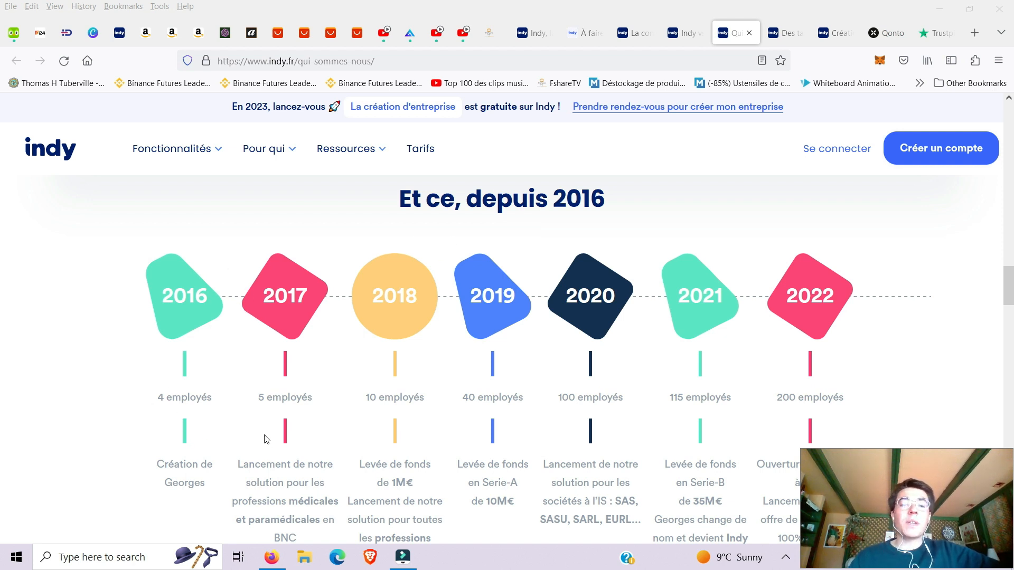
pyautogui.scroll(-3, 828, 399)
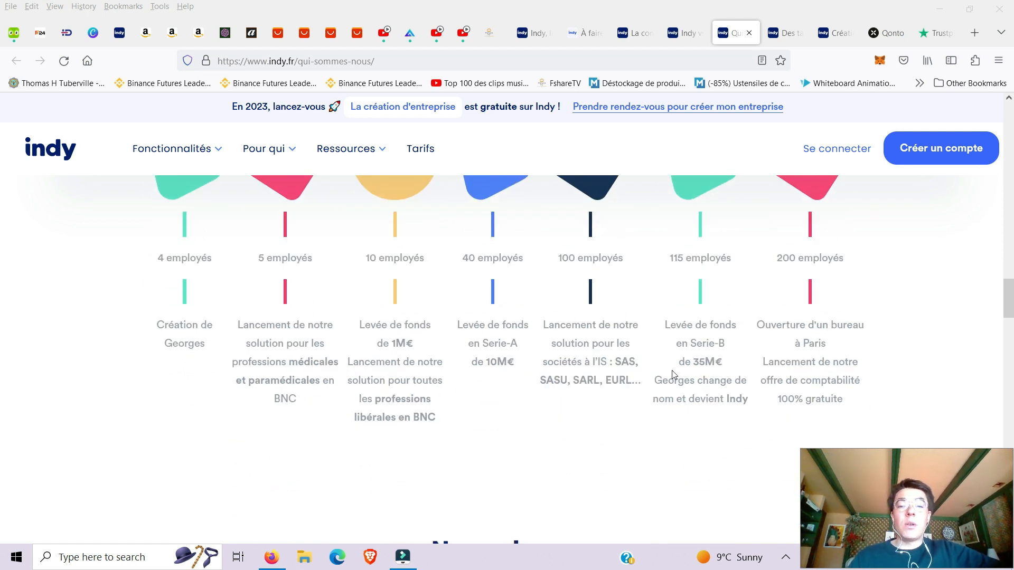
pyautogui.scroll(-1, 523, 369)
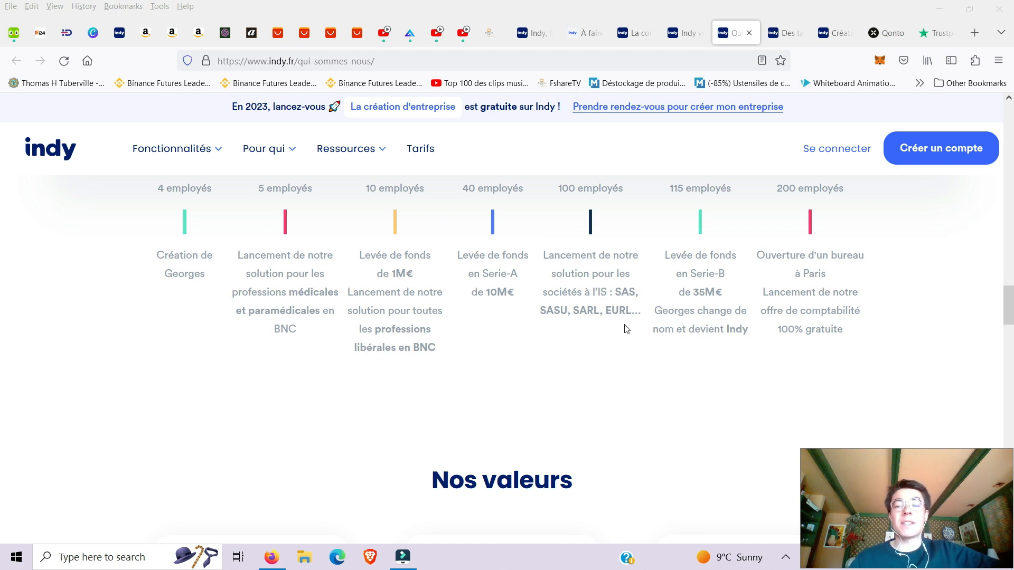
pyautogui.scroll(3, 643, 326)
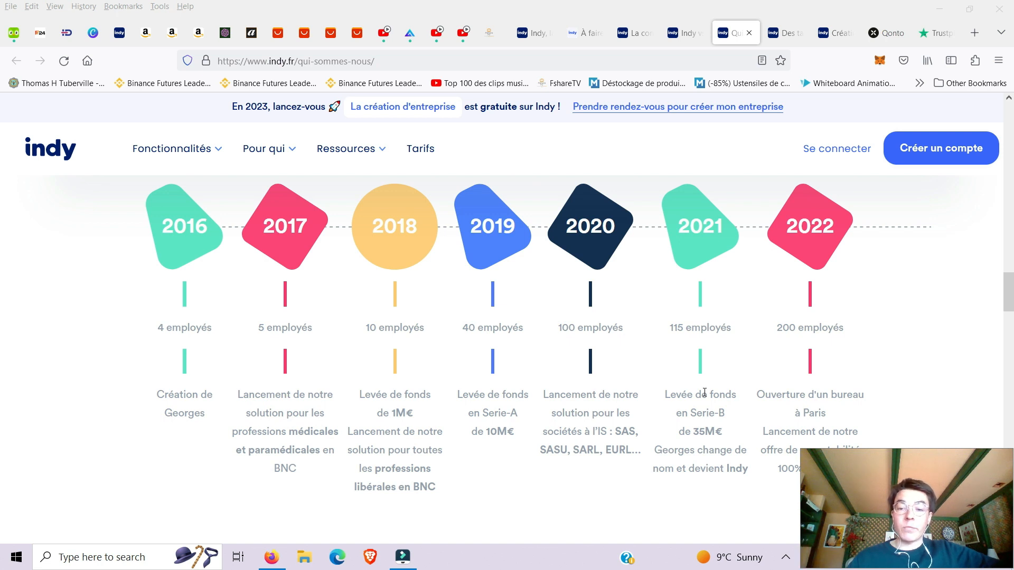
pyautogui.scroll(-3, 629, 366)
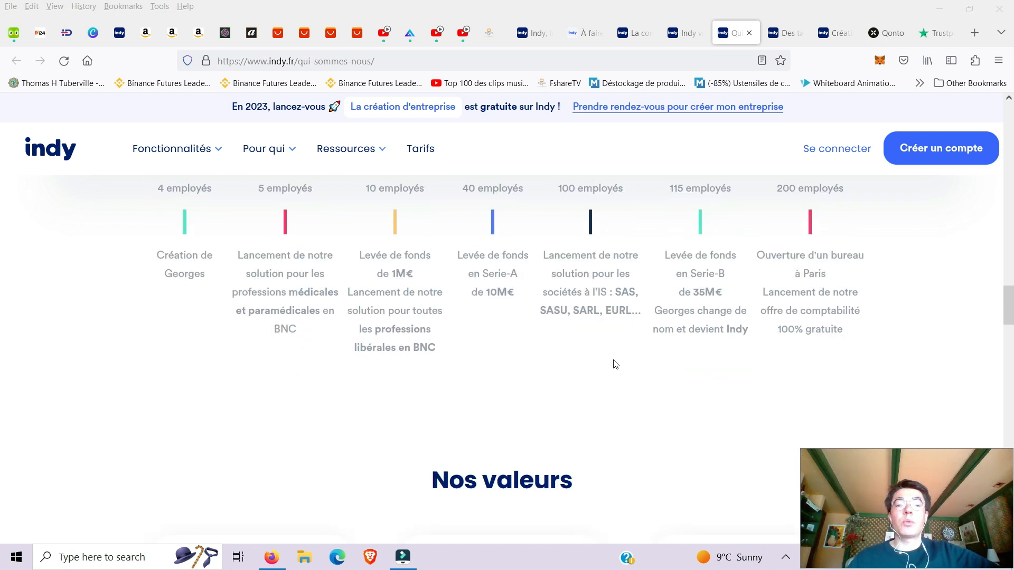
pyautogui.scroll(-10, 592, 358)
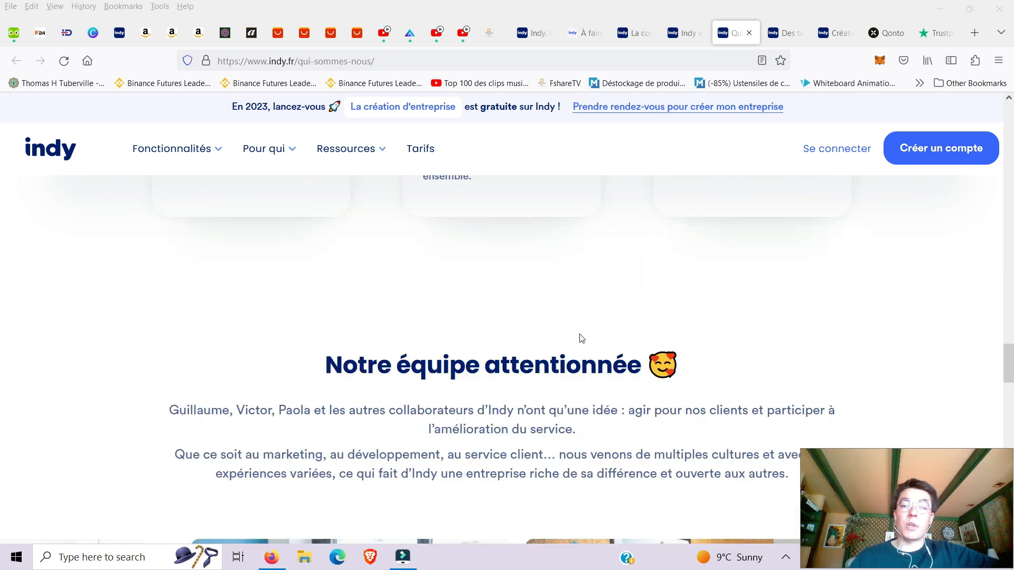
pyautogui.scroll(-3, 581, 338)
# Close the About tab and review Entreprise individuelle pricing, from free creation to 22 € HT/month.
pyautogui.click(749, 33)
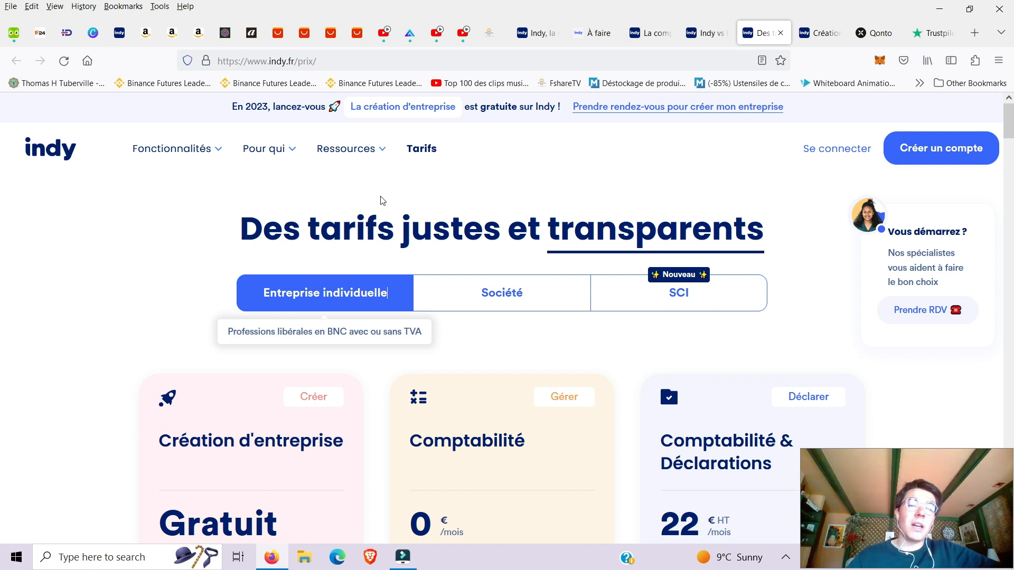
pyautogui.scroll(-4, 374, 177)
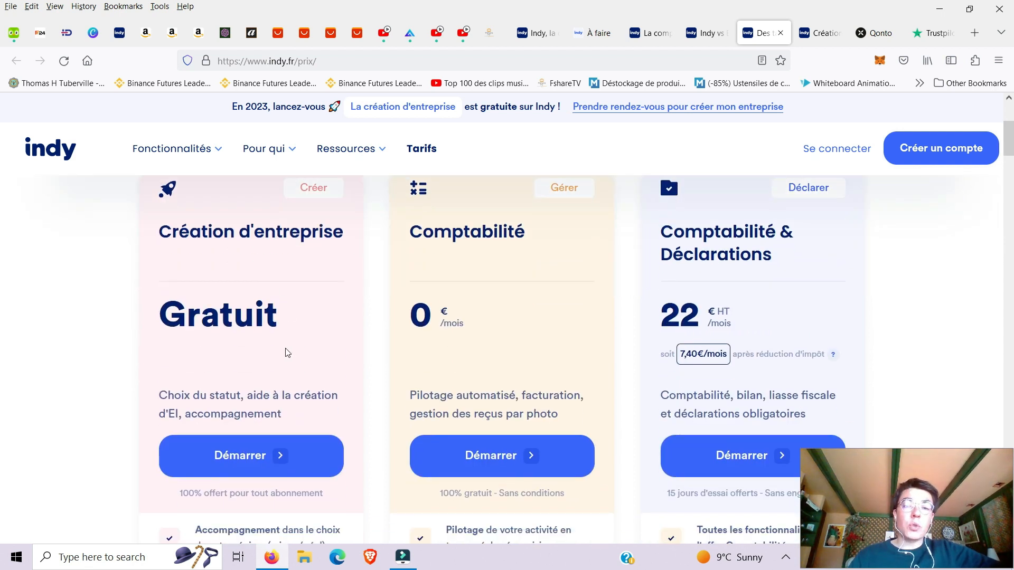
pyautogui.scroll(3, 294, 355)
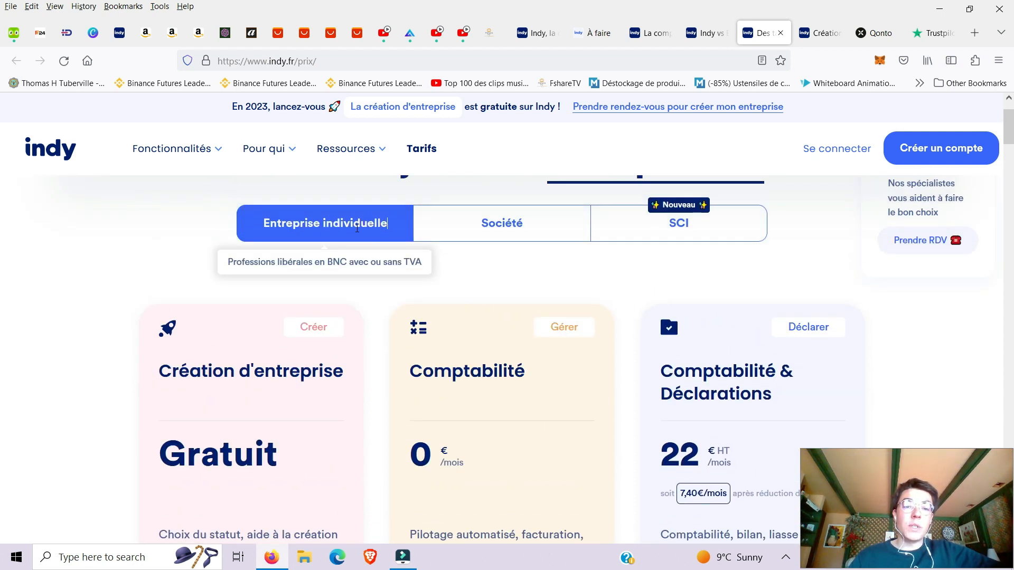
pyautogui.scroll(-3, 482, 417)
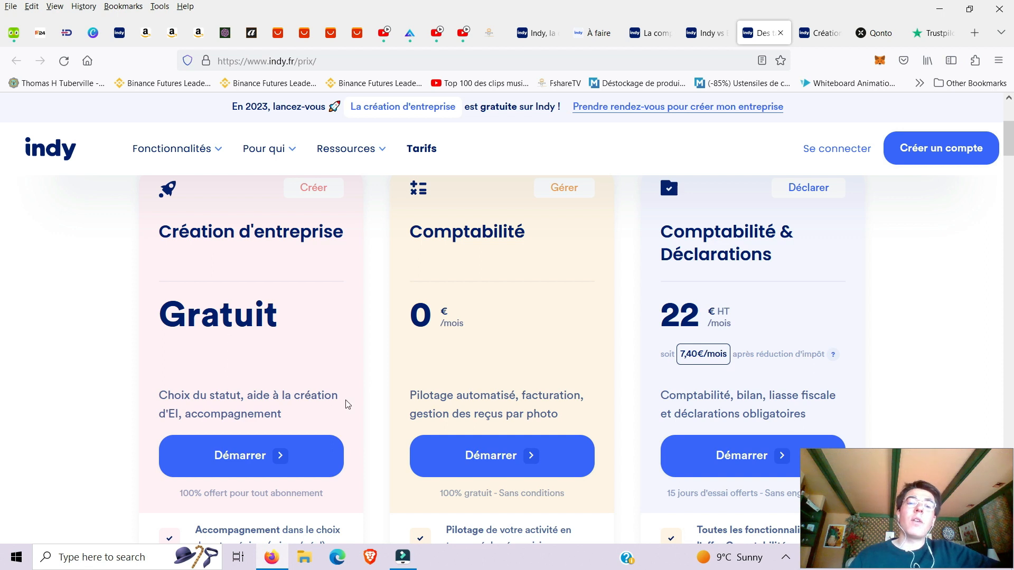
pyautogui.scroll(2, 448, 411)
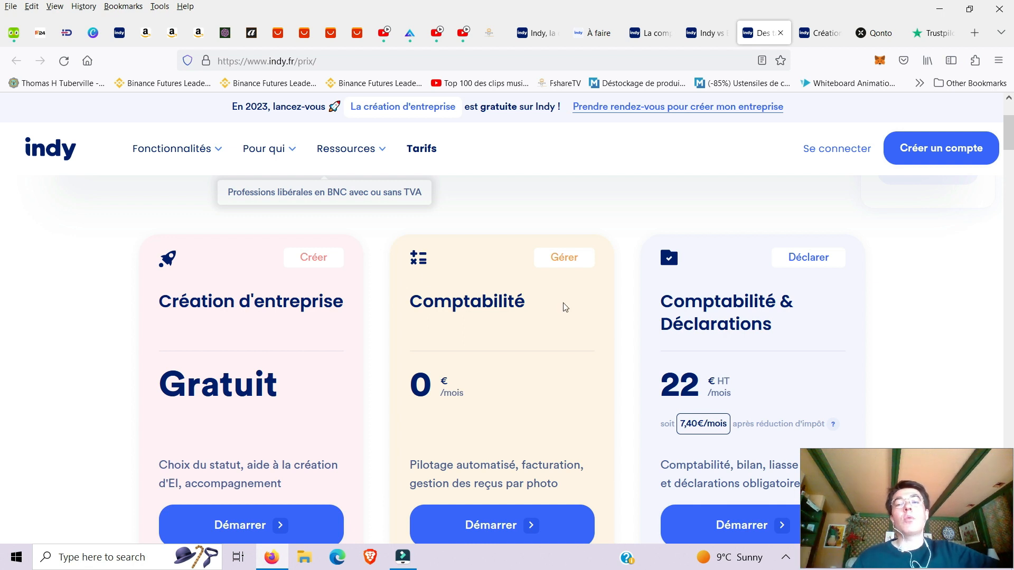
pyautogui.scroll(3, 565, 308)
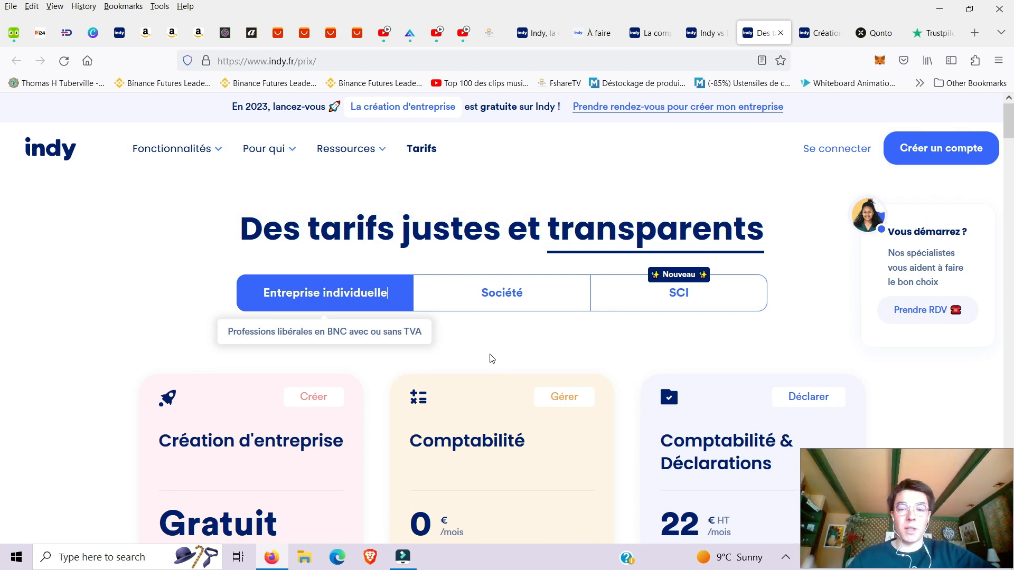
# Show the Société pricing and check the 49 € HT monthly plan.
pyautogui.scroll(-2, 528, 225)
pyautogui.click(528, 225)
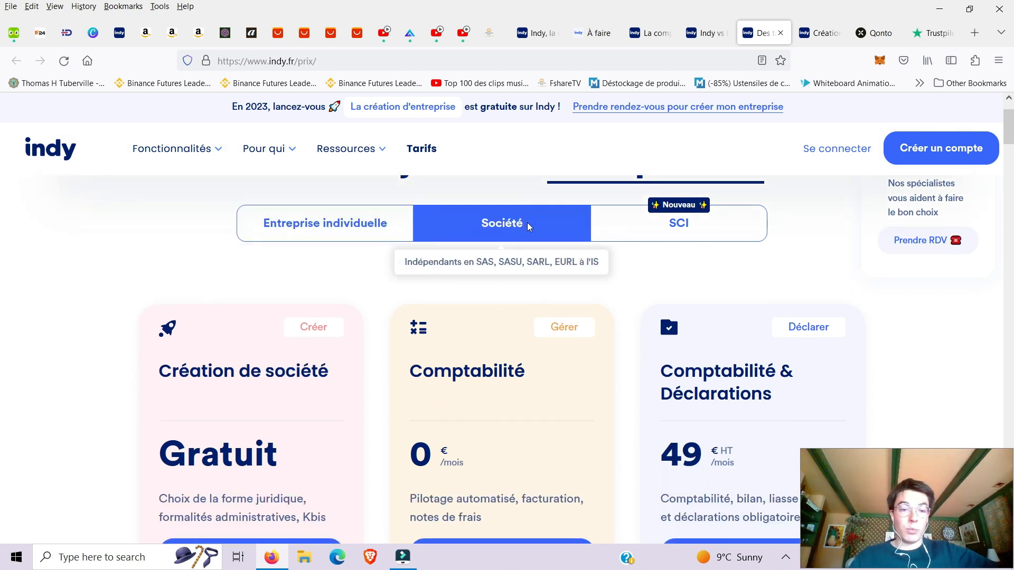
pyautogui.scroll(-1, 466, 294)
pyautogui.scroll(1, 504, 246)
pyautogui.scroll(1, 504, 246)
pyautogui.scroll(-3, 575, 321)
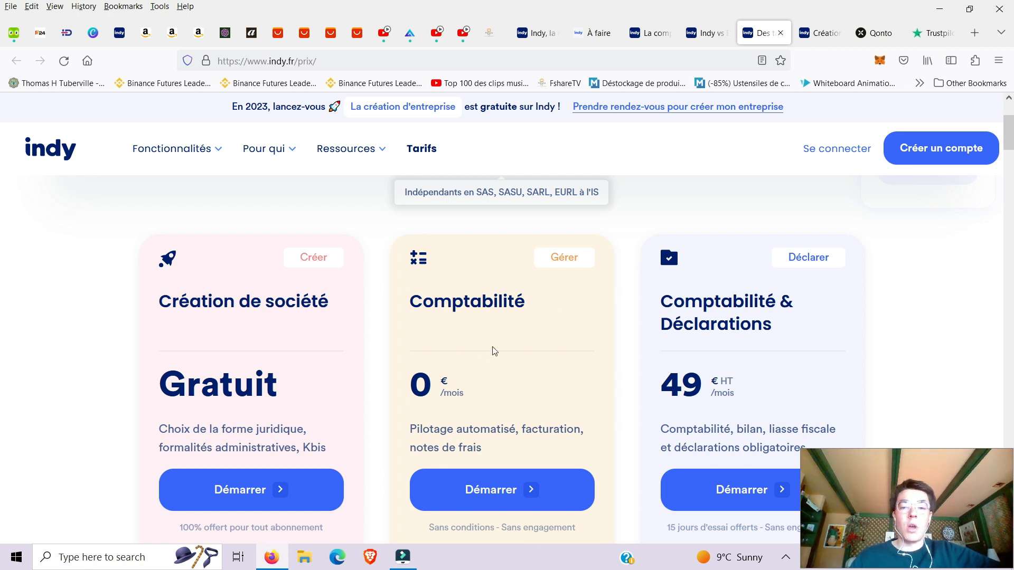
pyautogui.scroll(2, 613, 320)
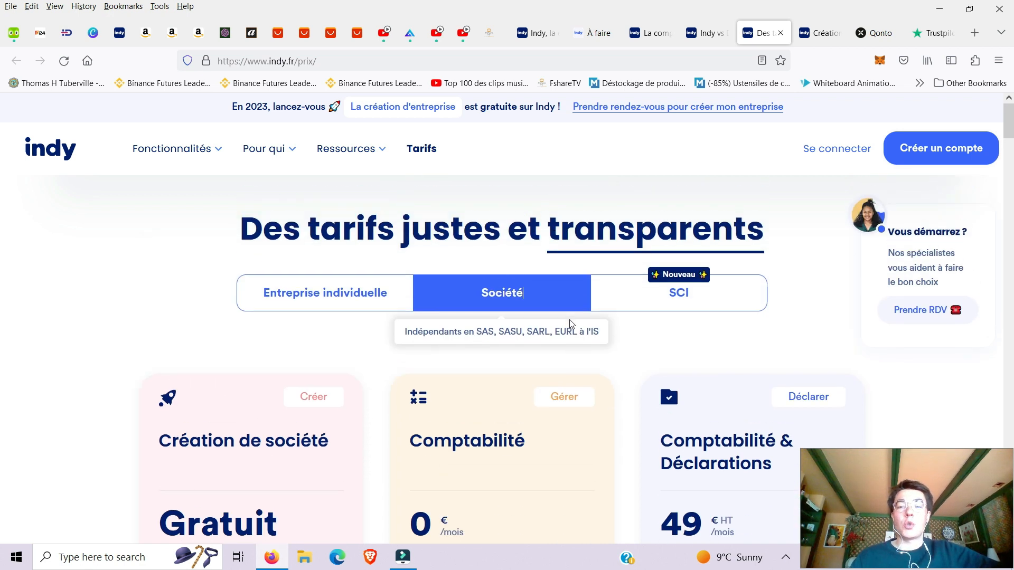
# View the SCI pricing: free creation, Comptabilité & Déclarations free 3 months then 20€HT/mois.
pyautogui.click(632, 302)
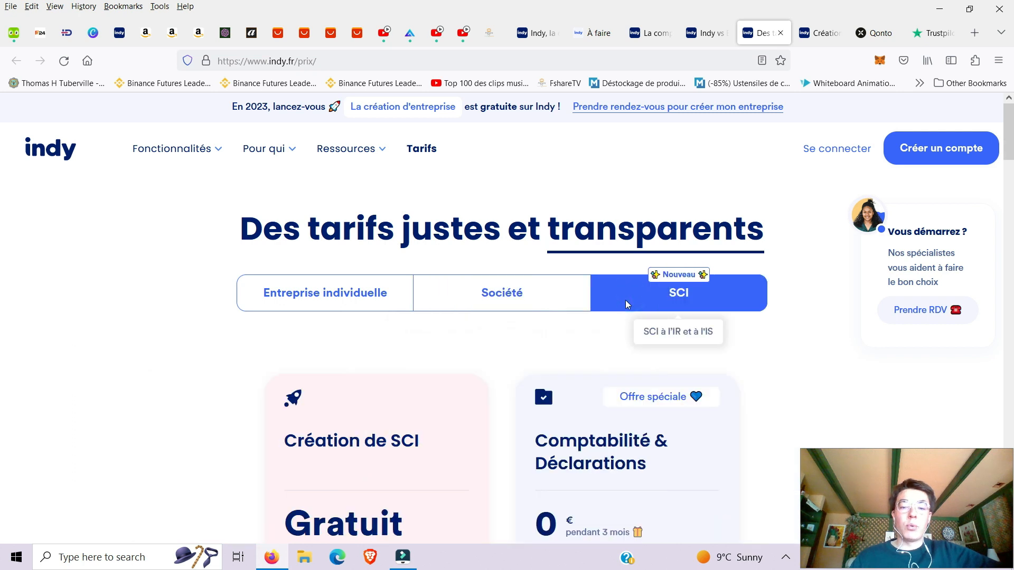
pyautogui.scroll(-2, 602, 327)
pyautogui.scroll(-2, 592, 356)
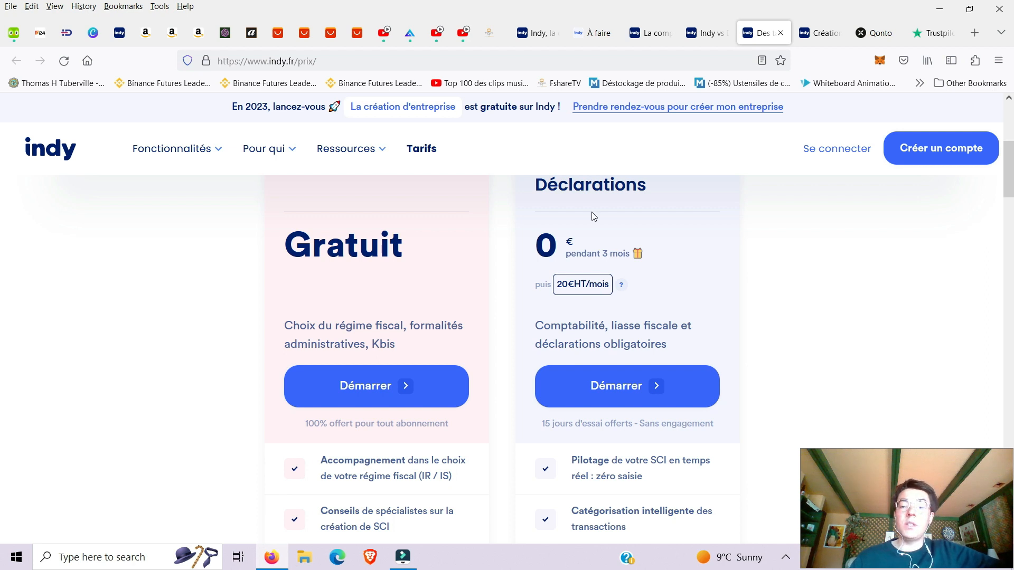
pyautogui.scroll(4, 592, 215)
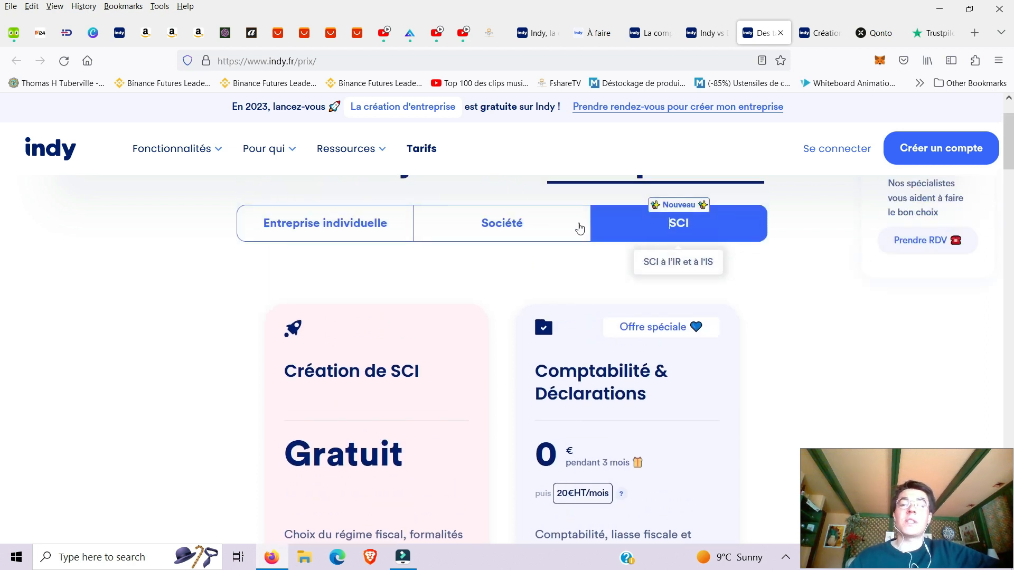
pyautogui.scroll(-15, 579, 229)
pyautogui.scroll(5, 547, 265)
pyautogui.scroll(6, 547, 264)
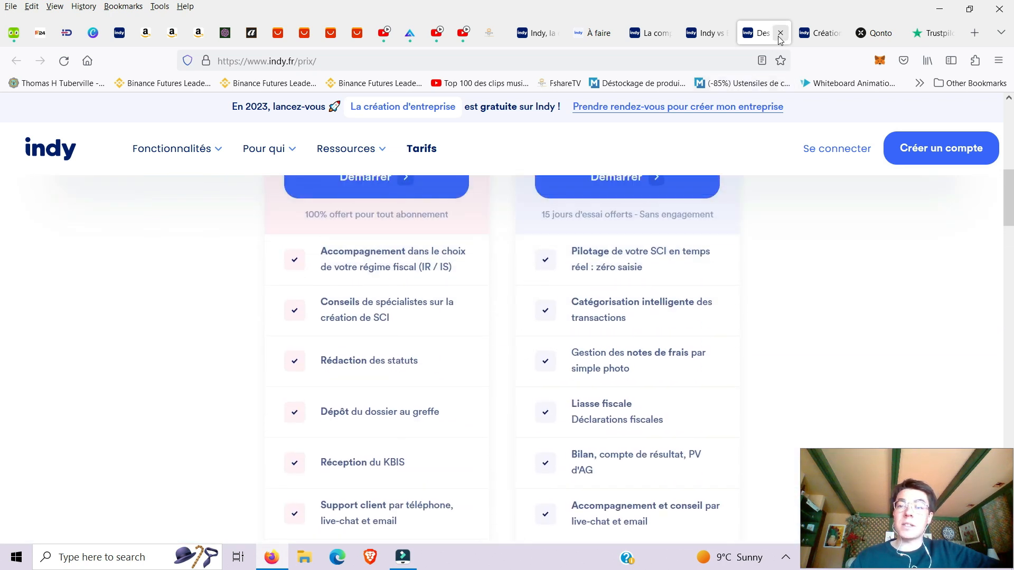
pyautogui.click(779, 33)
# Close the business-creation tab and switch to the 'Indy vs Expert comptable' comparison.
pyautogui.scroll(-2, 660, 175)
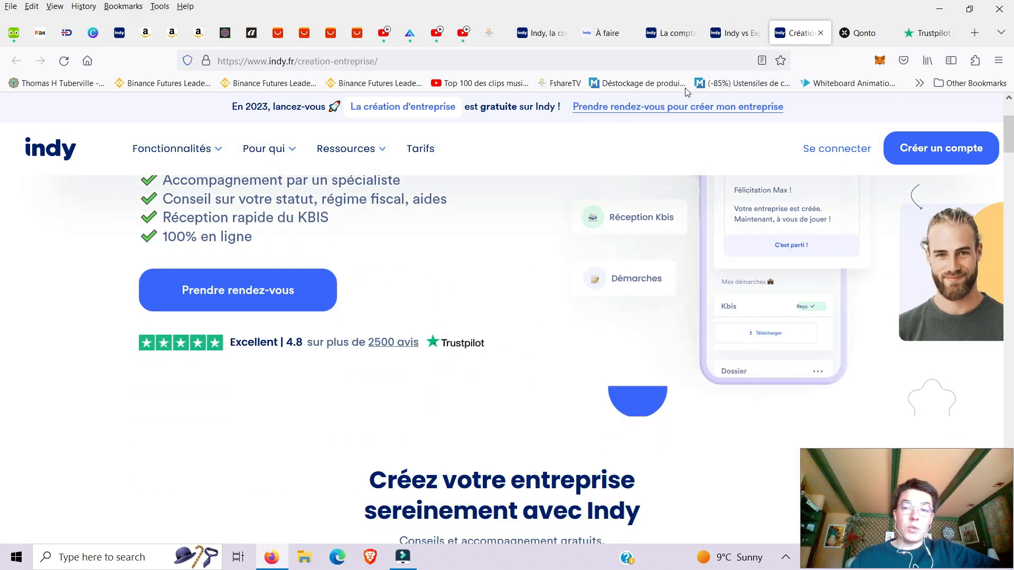
pyautogui.scroll(-20, 660, 317)
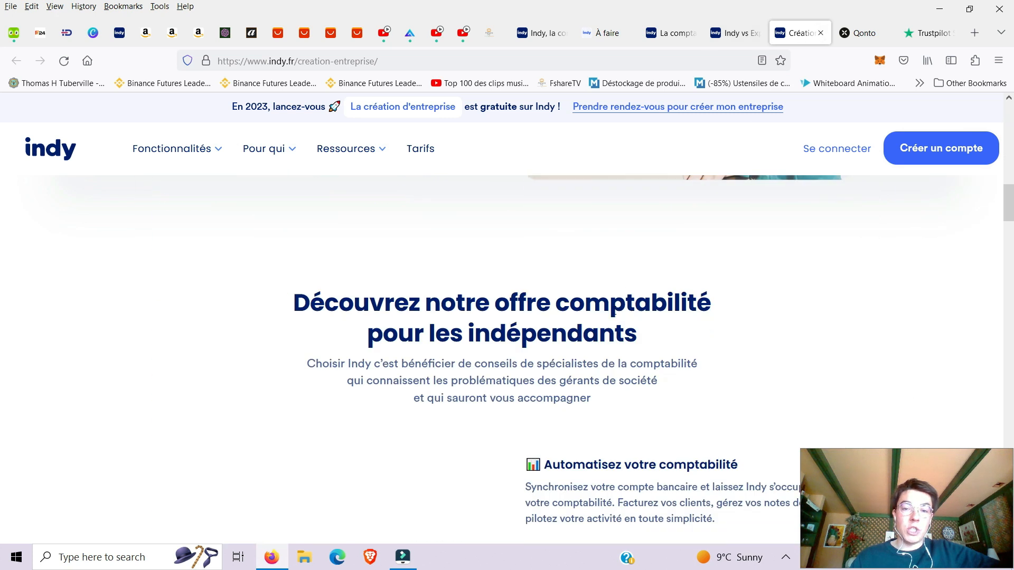
pyautogui.click(820, 32)
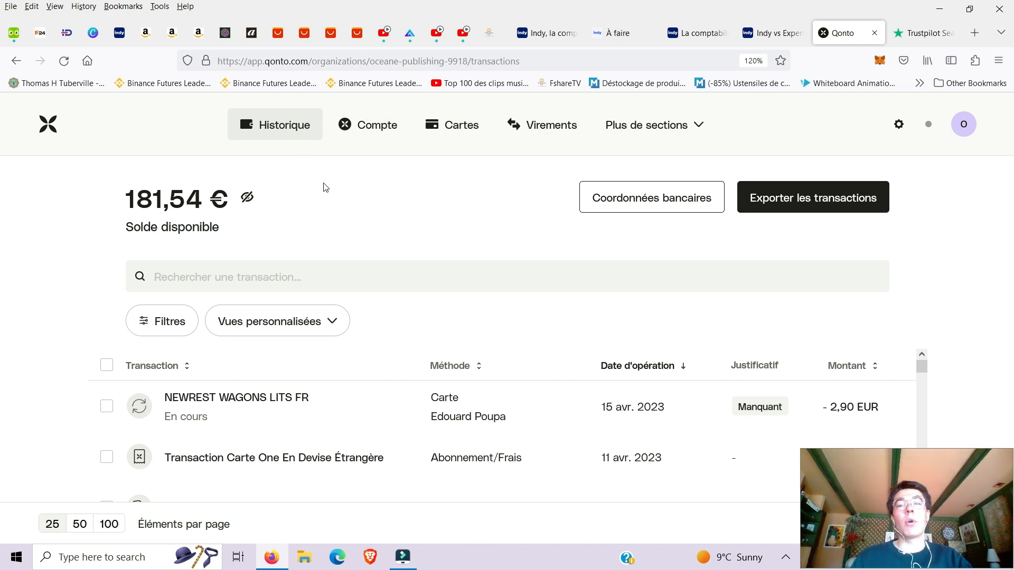
pyautogui.click(770, 33)
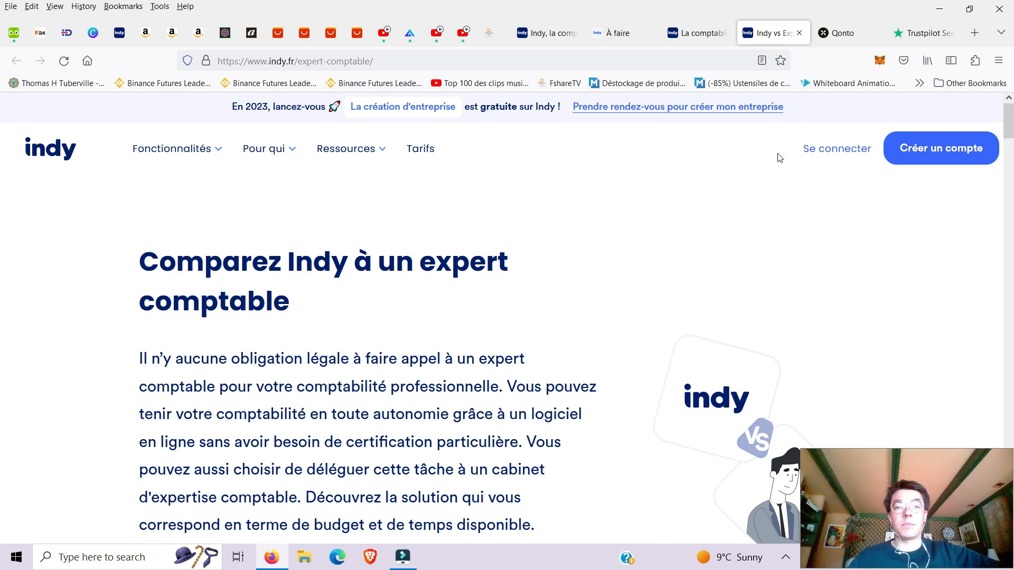
# Scroll through the Tarifs and Satisfaction client comparison tables, then switch to Trustpilot reviews.
pyautogui.scroll(-2, 657, 182)
pyautogui.scroll(-2, 633, 206)
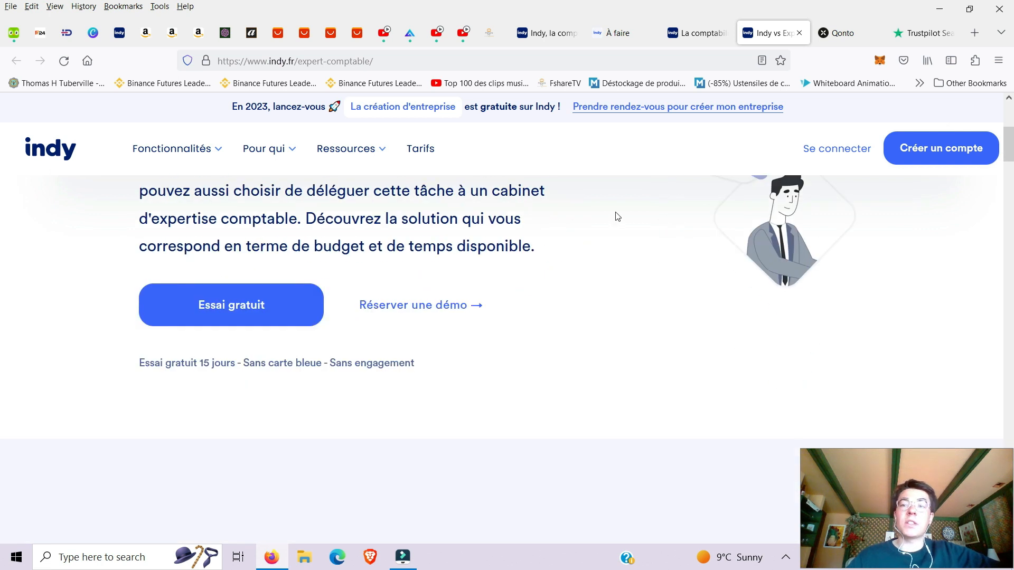
pyautogui.scroll(-7, 498, 294)
pyautogui.scroll(2, 528, 309)
pyautogui.scroll(-1, 522, 314)
pyautogui.scroll(-1, 522, 313)
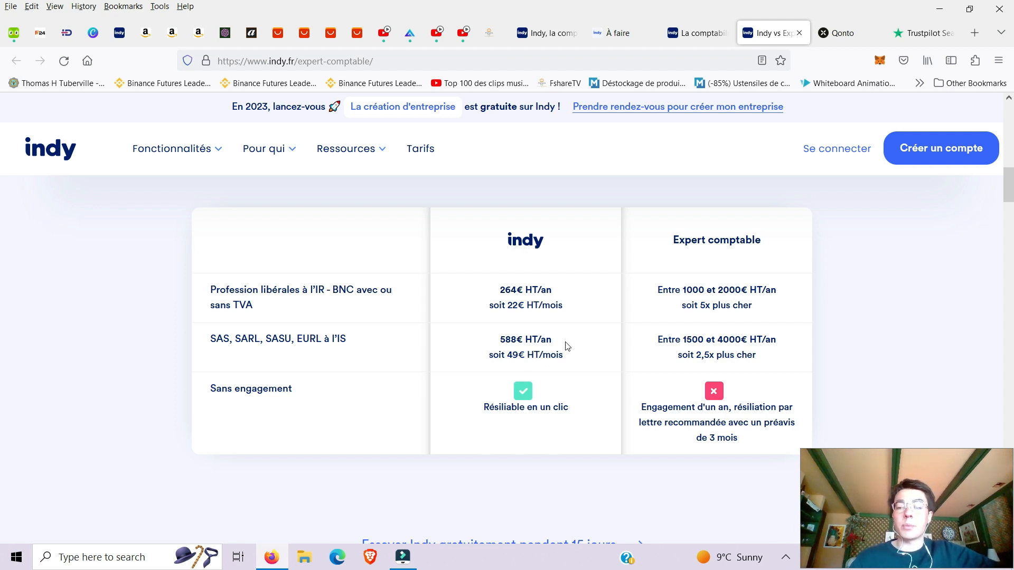
pyautogui.scroll(-5, 546, 318)
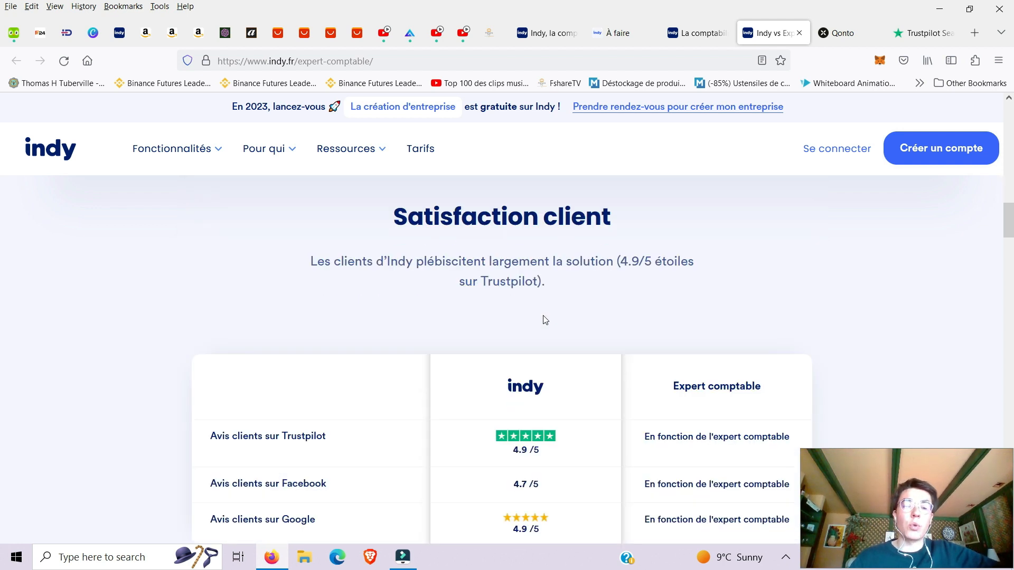
pyautogui.click(921, 32)
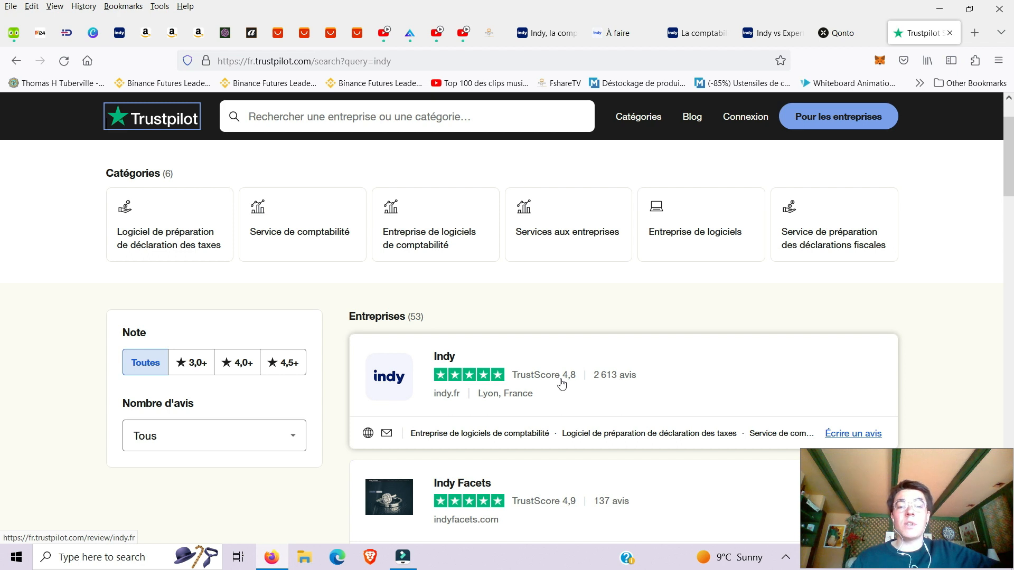
pyautogui.click(768, 41)
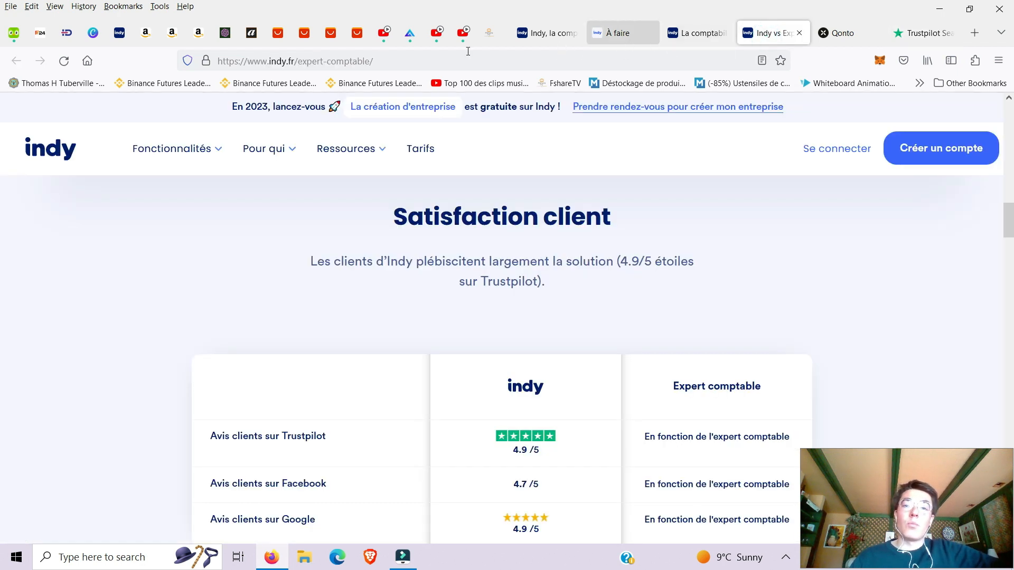
pyautogui.click(542, 35)
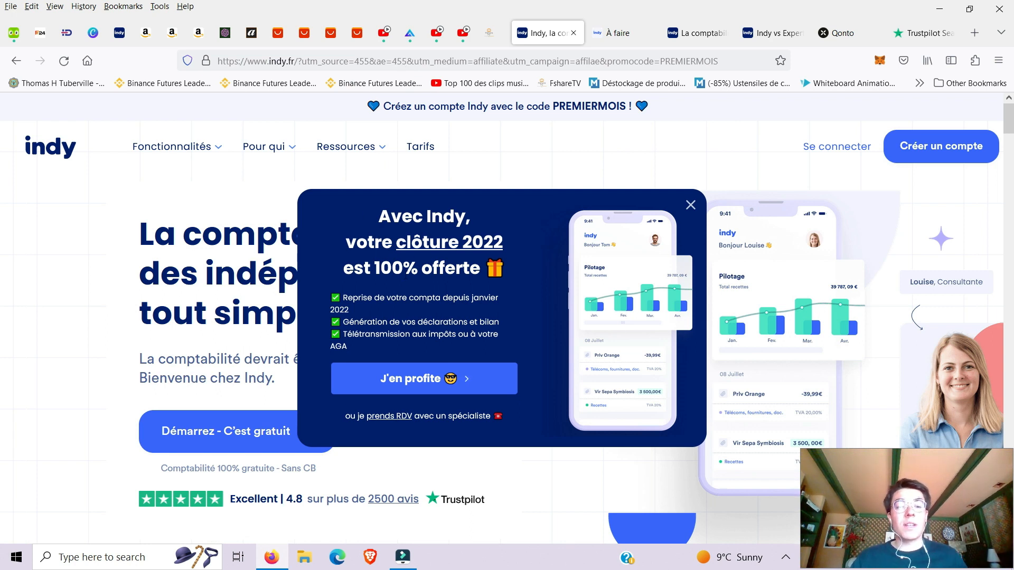
pyautogui.click(344, 60)
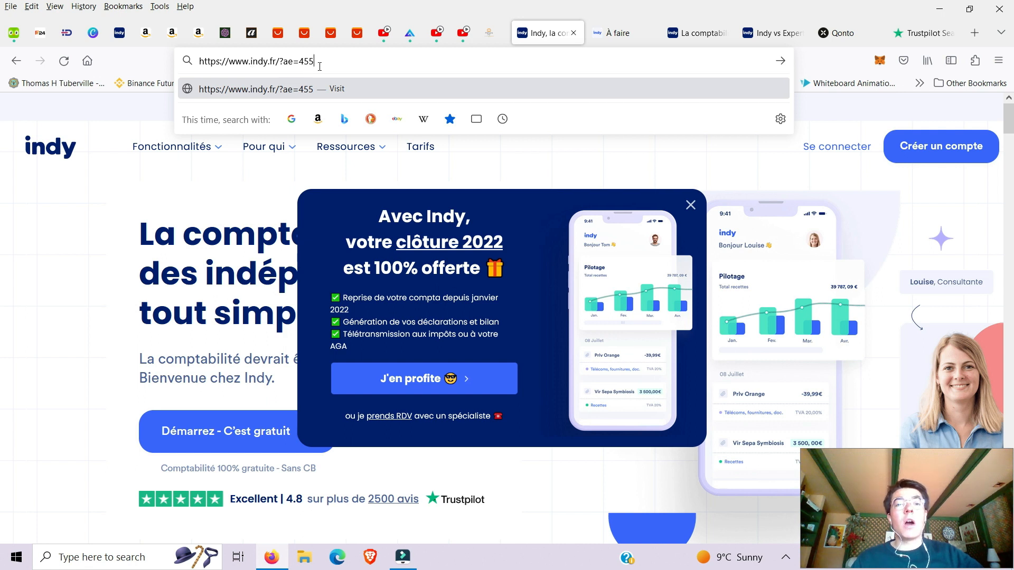
pyautogui.press('Return')
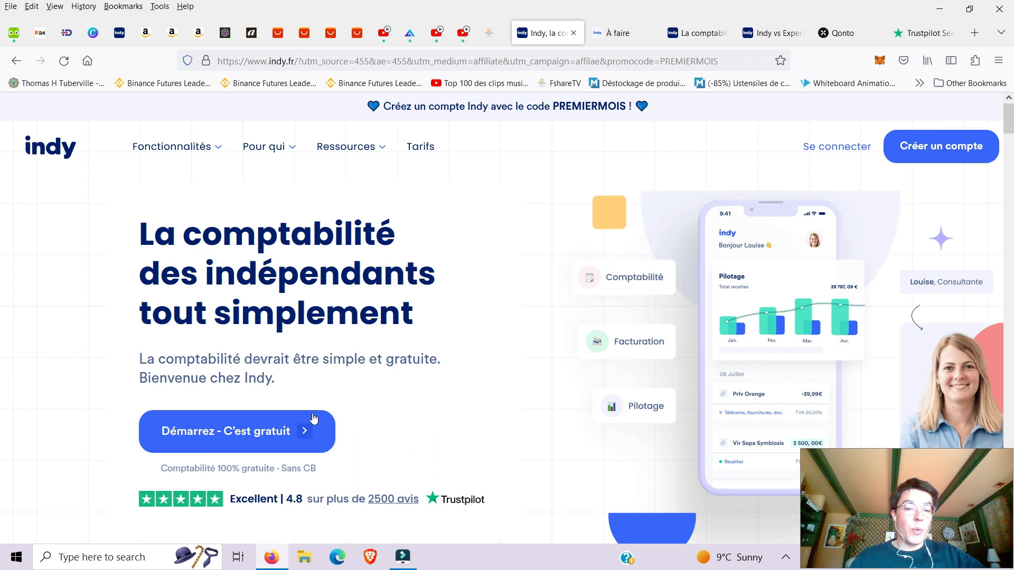
pyautogui.scroll(-10, 313, 418)
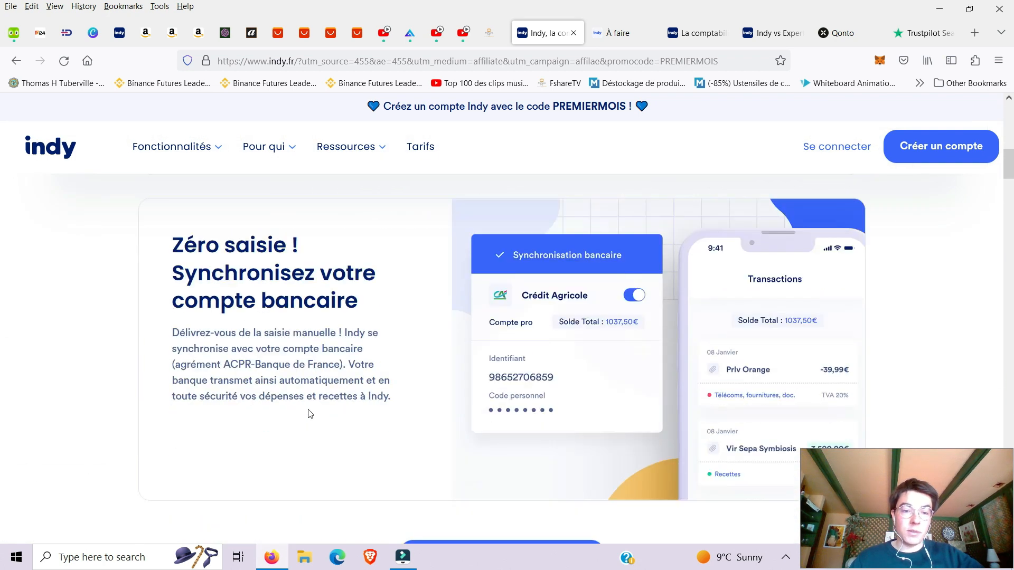
pyautogui.scroll(10, 309, 414)
# Launch the Indy app and open Paramètres from the account menu to view the subscription.
pyautogui.click(294, 376)
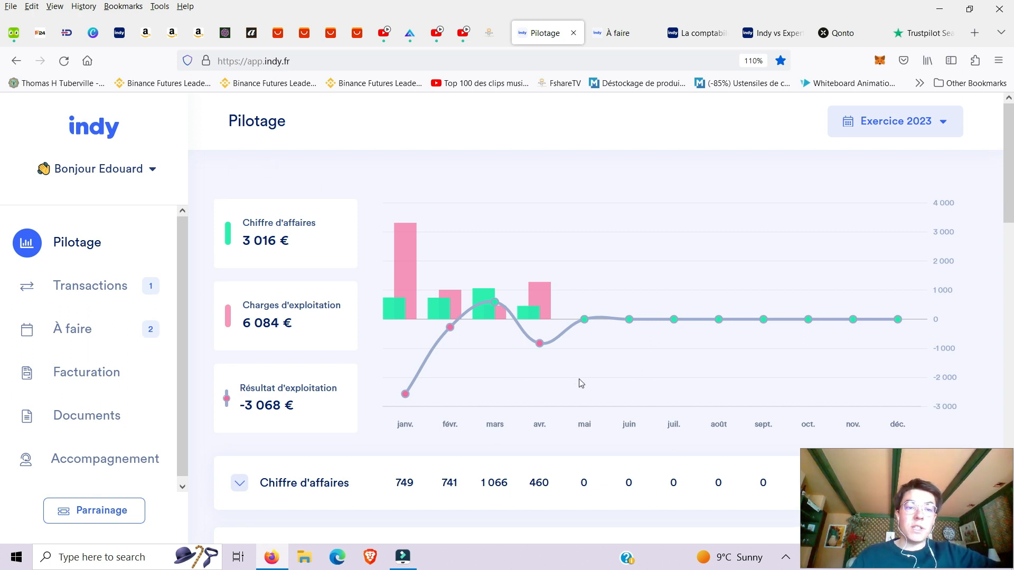
pyautogui.click(154, 173)
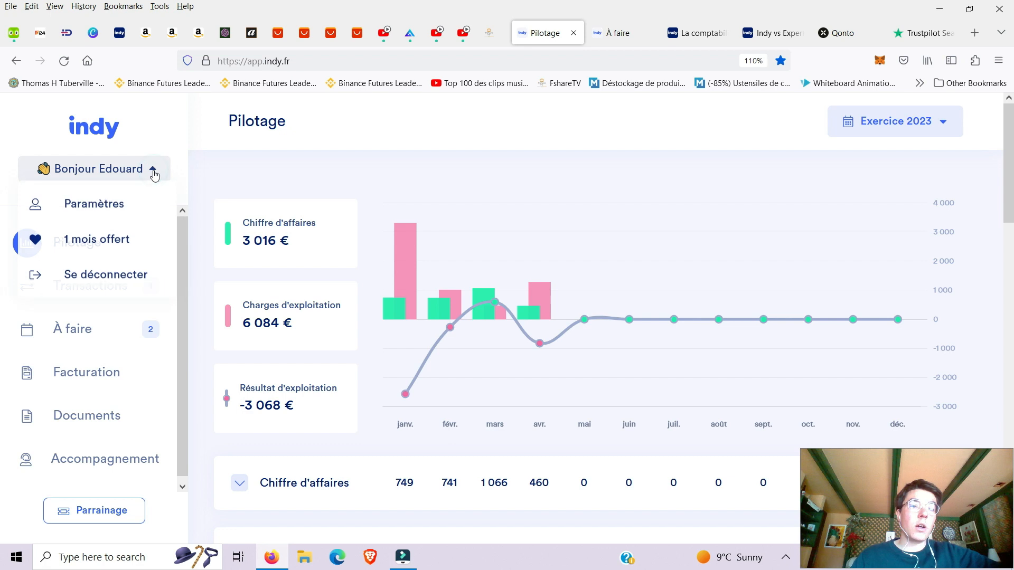
pyautogui.click(105, 206)
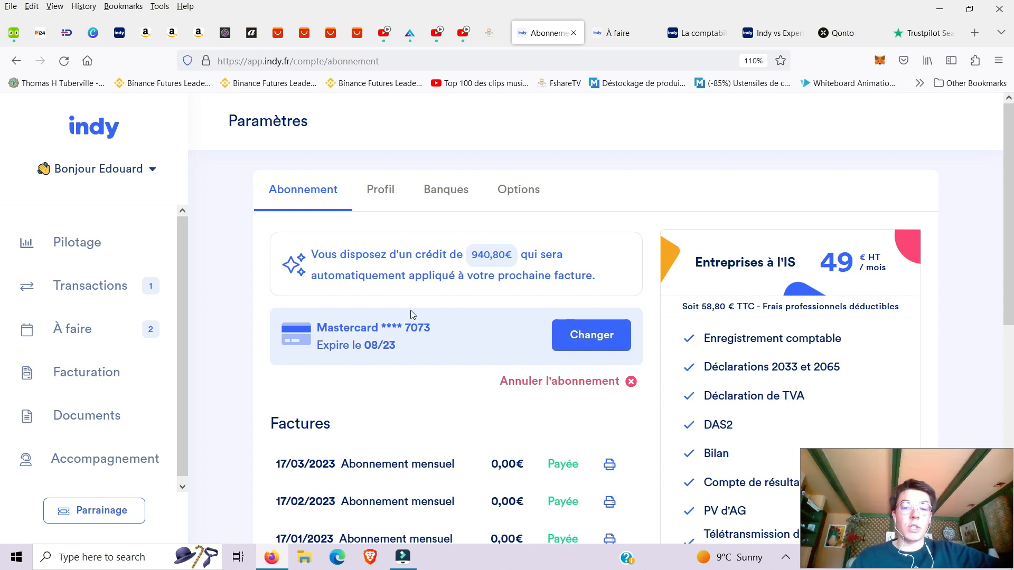
# Check Transactions, then open the April 2023 Fiche de paie task from À faire.
pyautogui.click(90, 286)
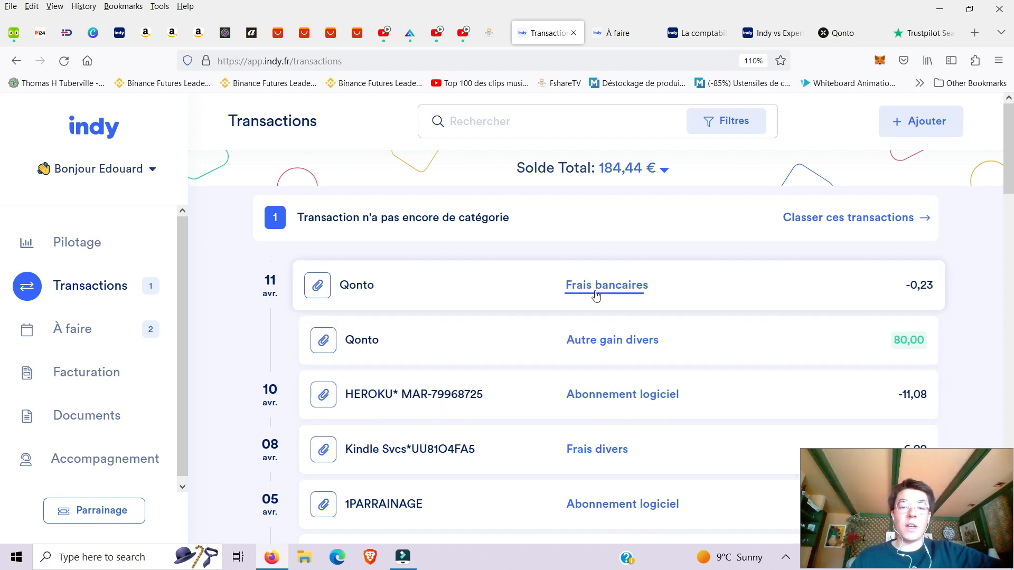
pyautogui.click(64, 334)
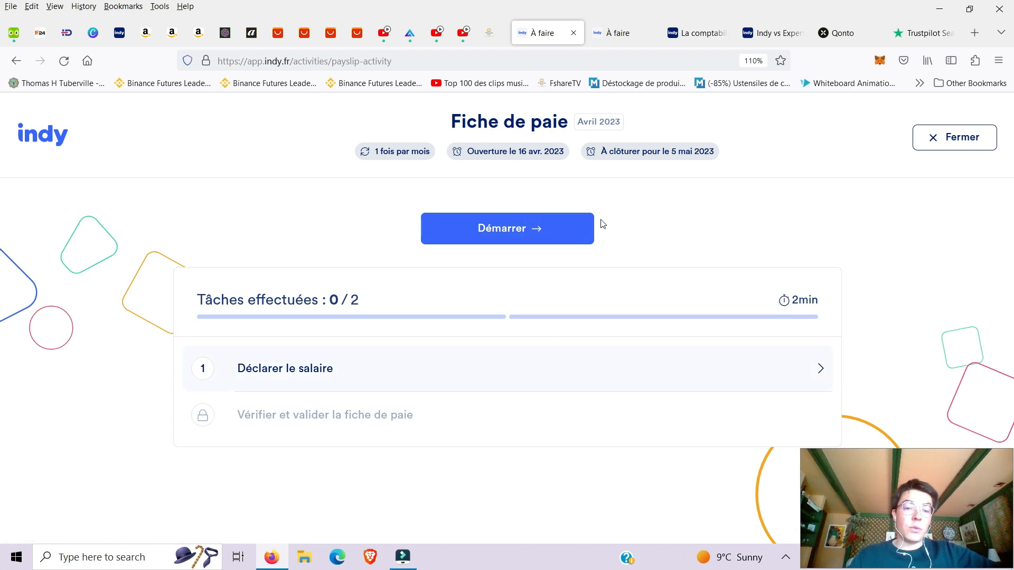
# Start the April payslip, keep Salaire brut at 0 € and confirm to reach the preview.
pyautogui.click(550, 238)
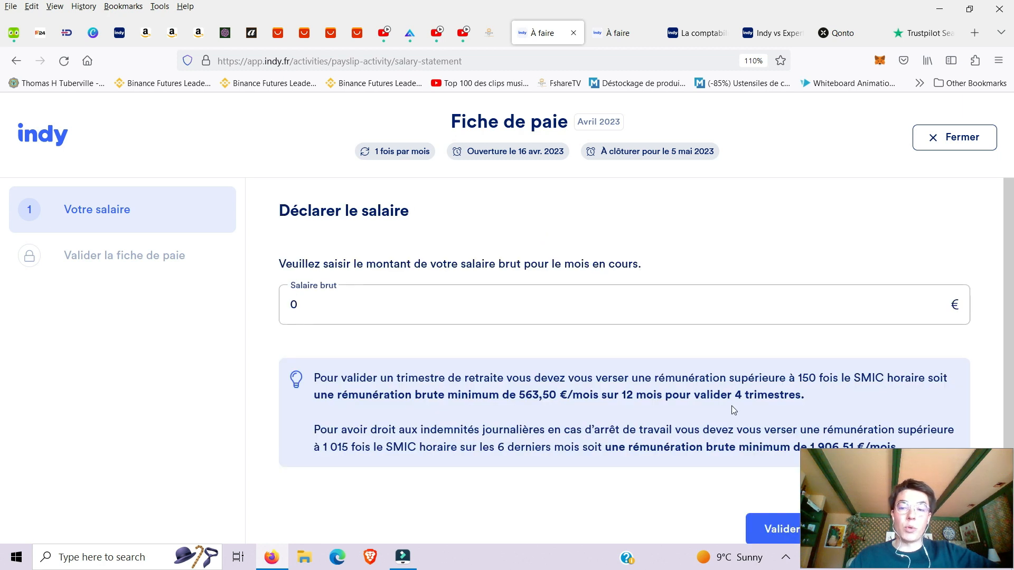
pyautogui.scroll(-1, 730, 476)
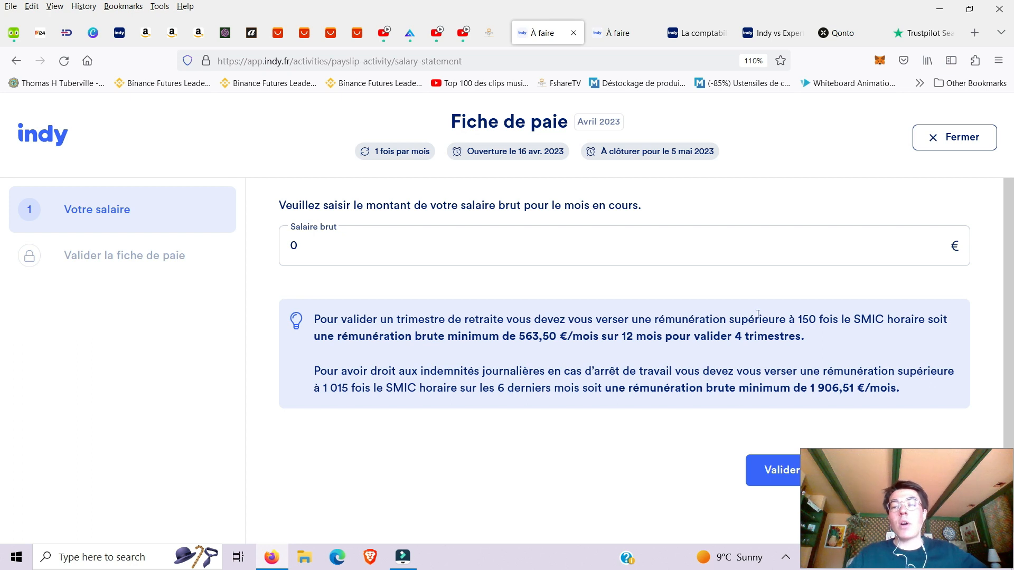
pyautogui.click(758, 473)
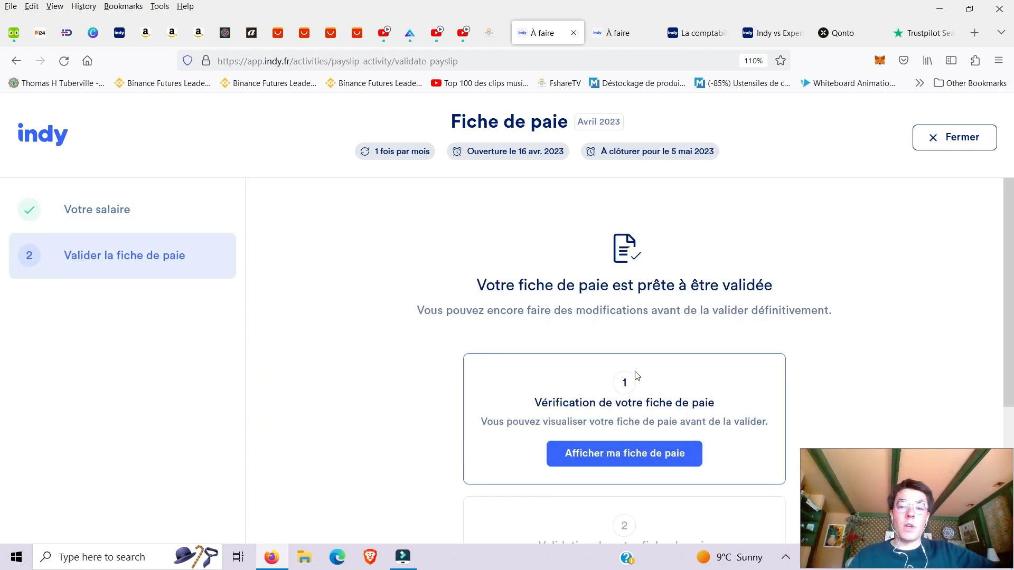
pyautogui.scroll(-1, 651, 370)
# Preview the April 2023 payslip, approve it and confirm the final validation.
pyautogui.click(654, 390)
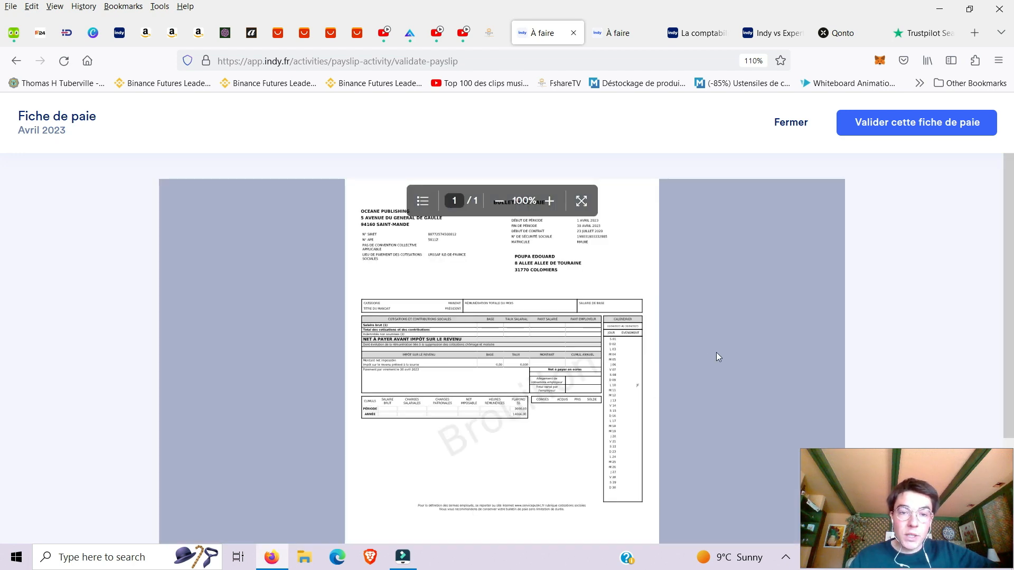
pyautogui.scroll(-2, 686, 363)
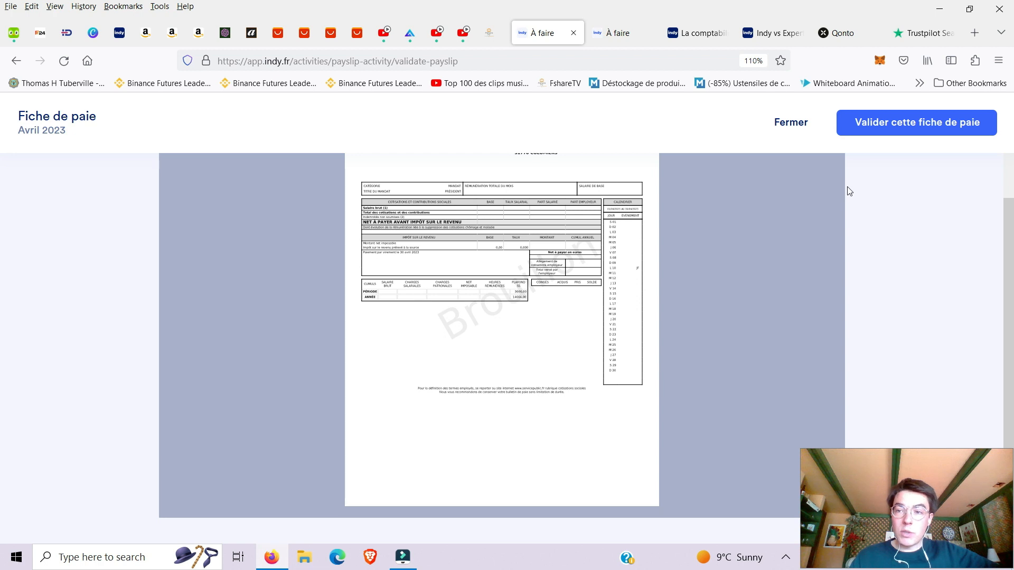
pyautogui.click(873, 127)
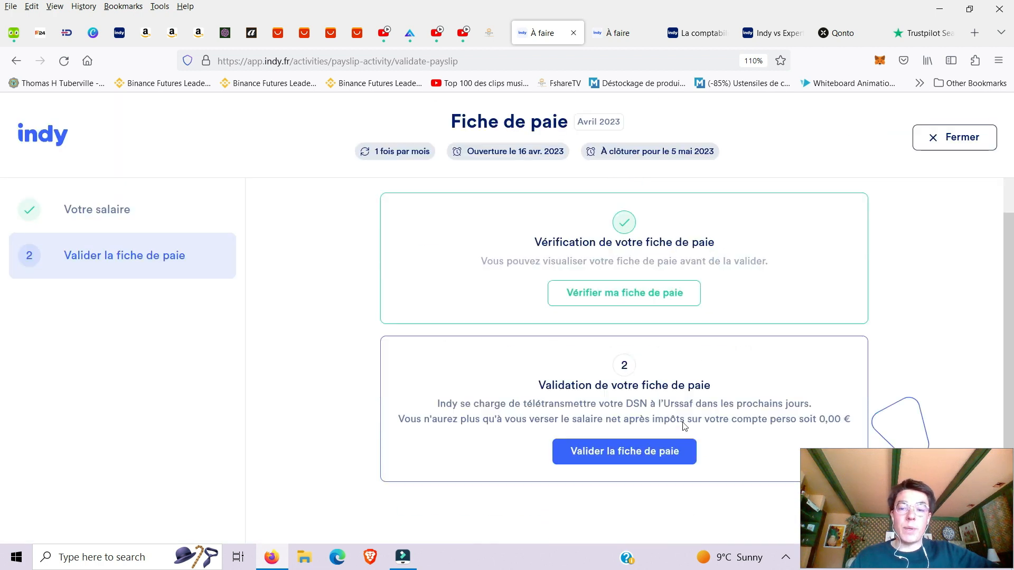
pyautogui.scroll(-1, 684, 425)
pyautogui.click(650, 403)
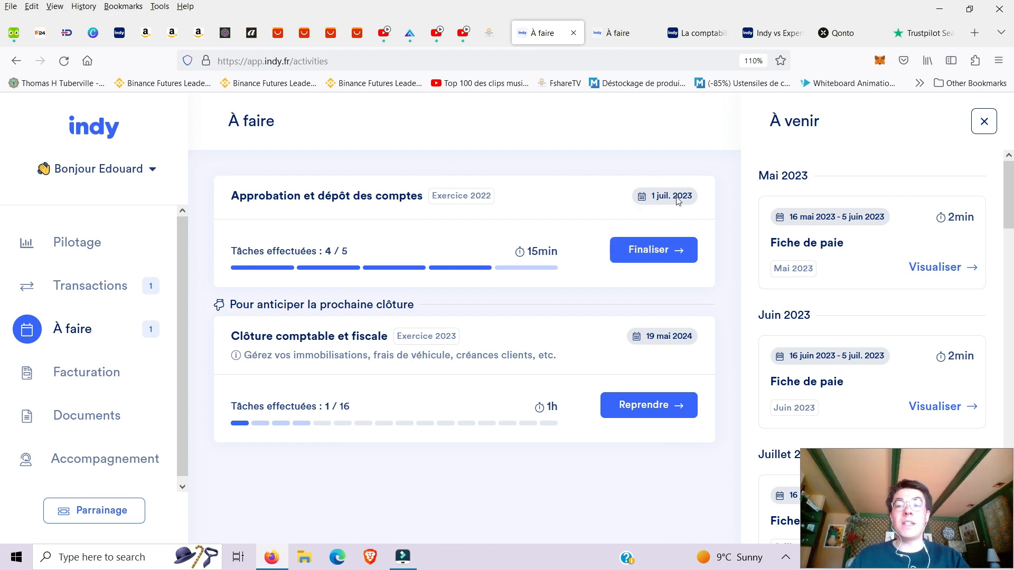
# Open the 2022 accounts approval task and read its 'Dépôt des comptes' filing step.
pyautogui.click(672, 255)
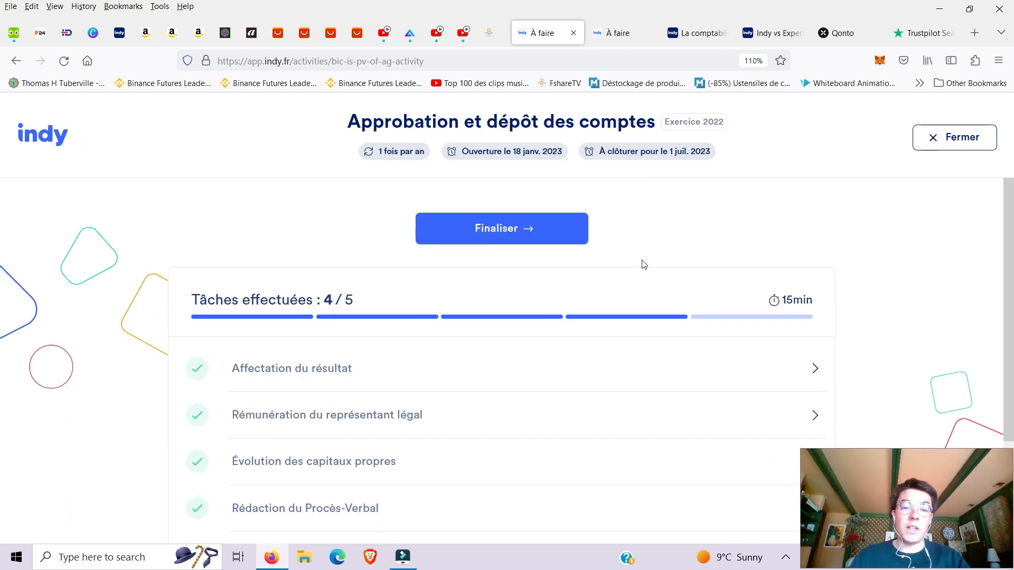
pyautogui.scroll(-3, 583, 309)
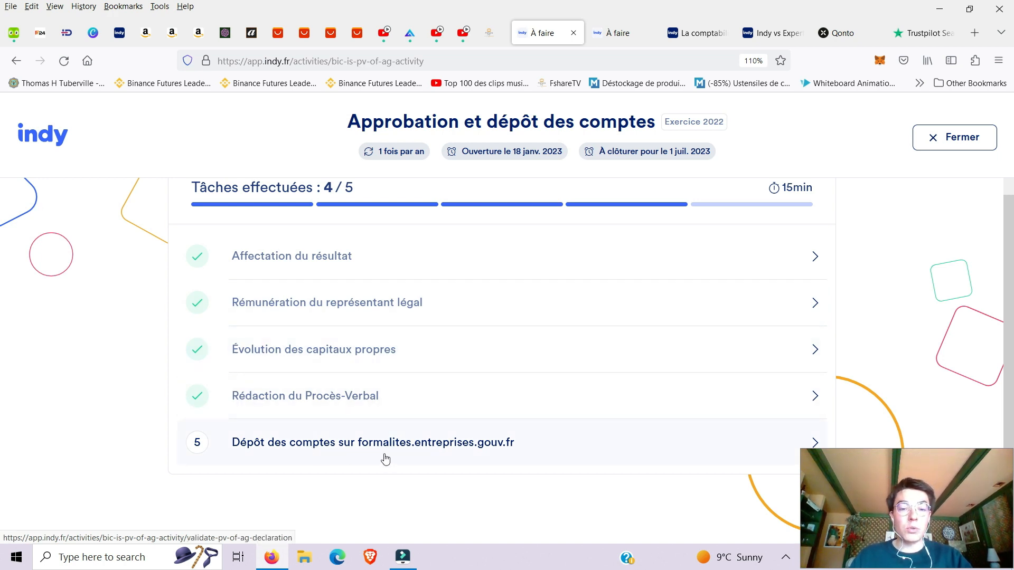
pyautogui.click(470, 455)
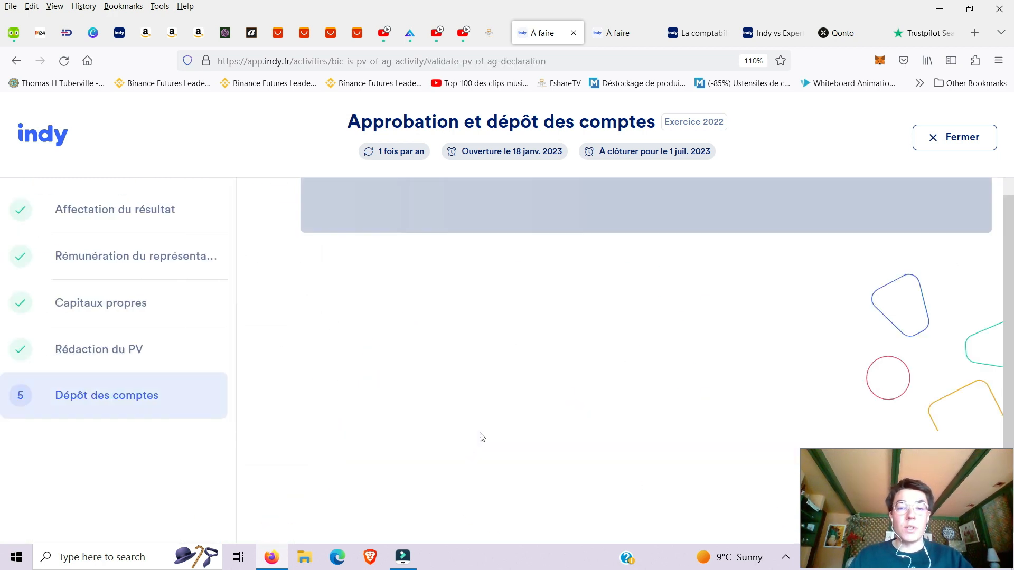
pyautogui.scroll(-7, 529, 347)
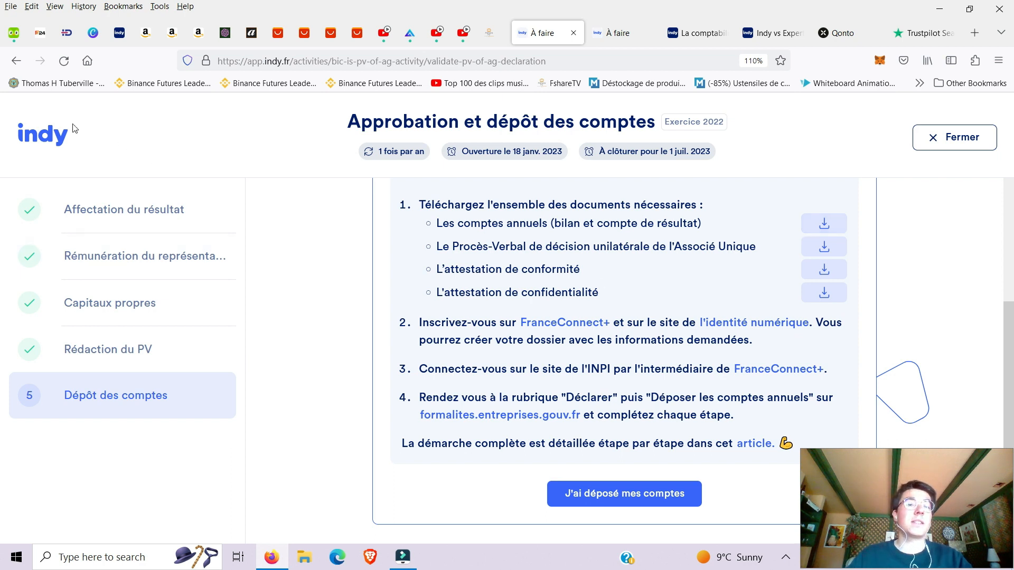
# Return to the À faire to-do list and open the Facturation invoicing page.
pyautogui.click(16, 61)
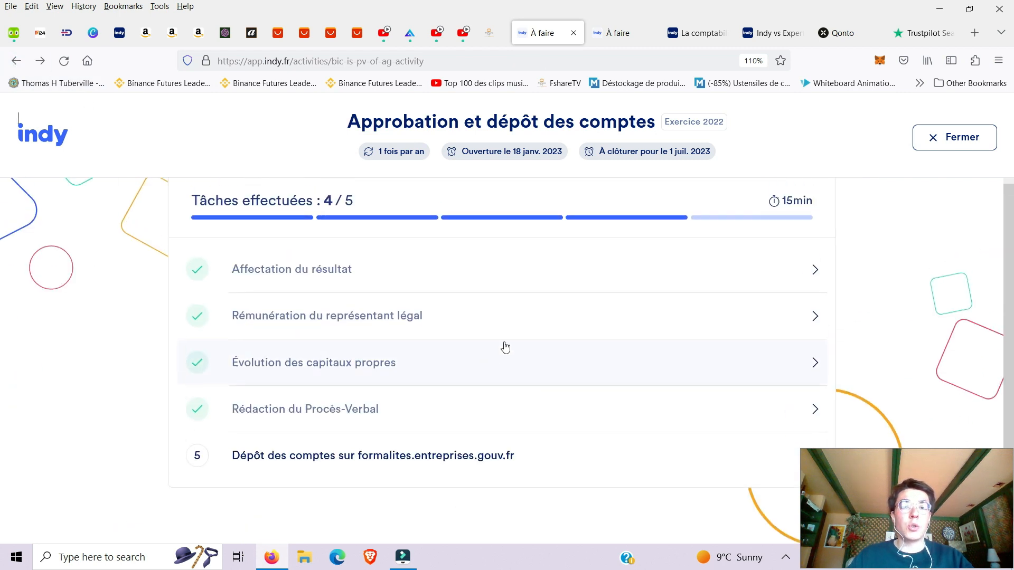
pyautogui.click(17, 62)
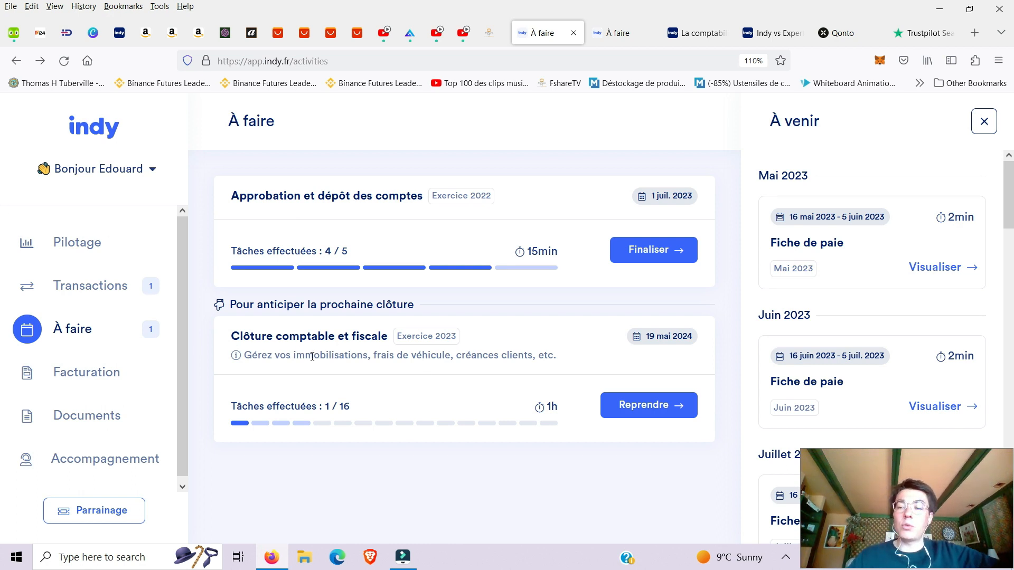
pyautogui.scroll(-2, 855, 310)
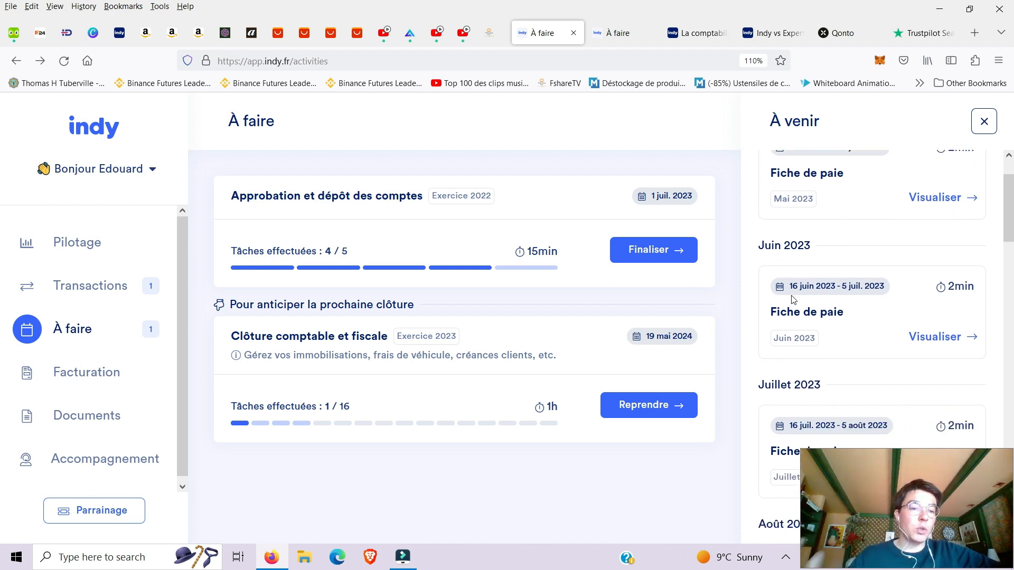
pyautogui.click(106, 361)
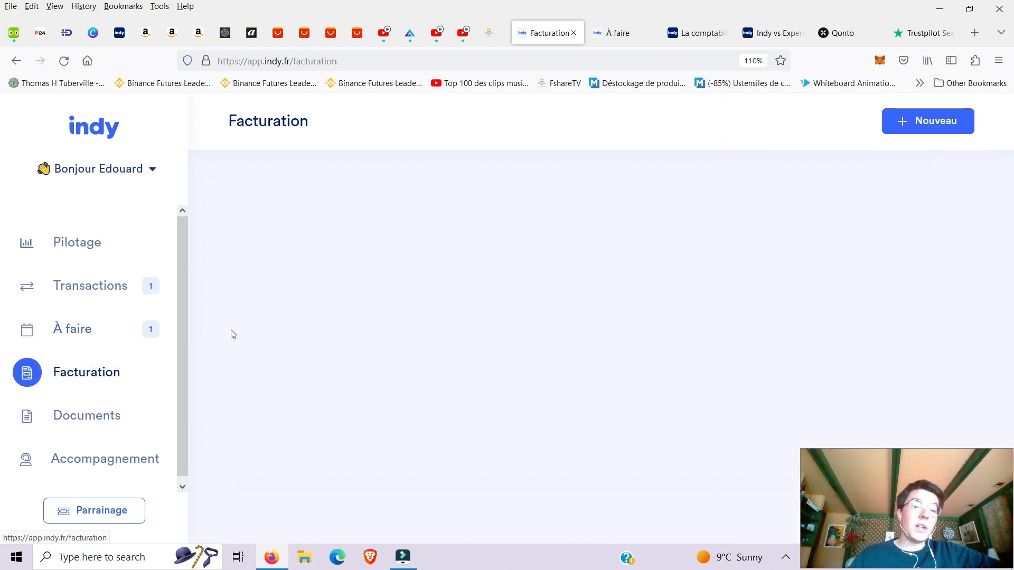
# Scroll past the empty Facturation page and open the Accompagnement support page.
pyautogui.scroll(-1, 348, 322)
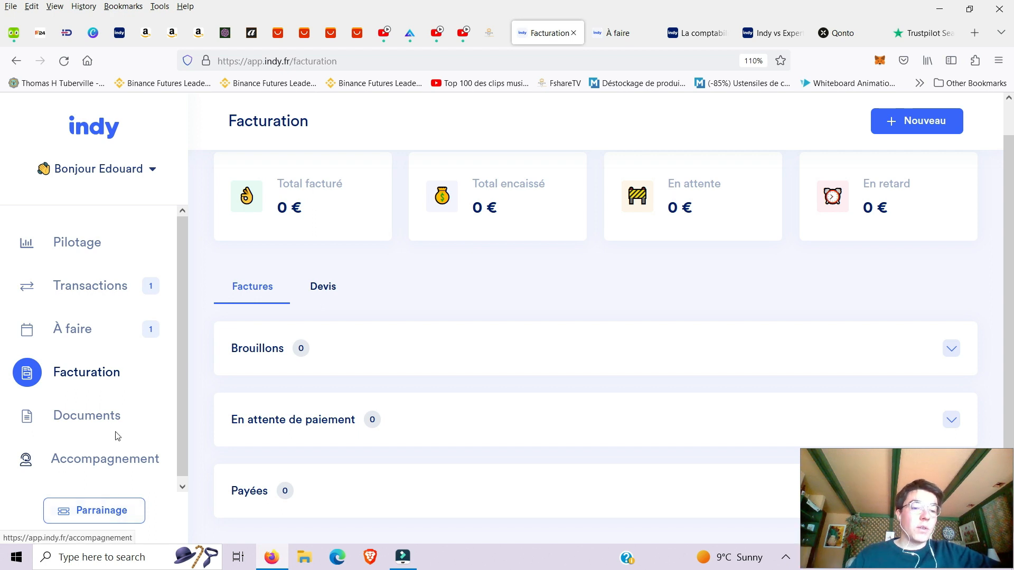
pyautogui.click(95, 457)
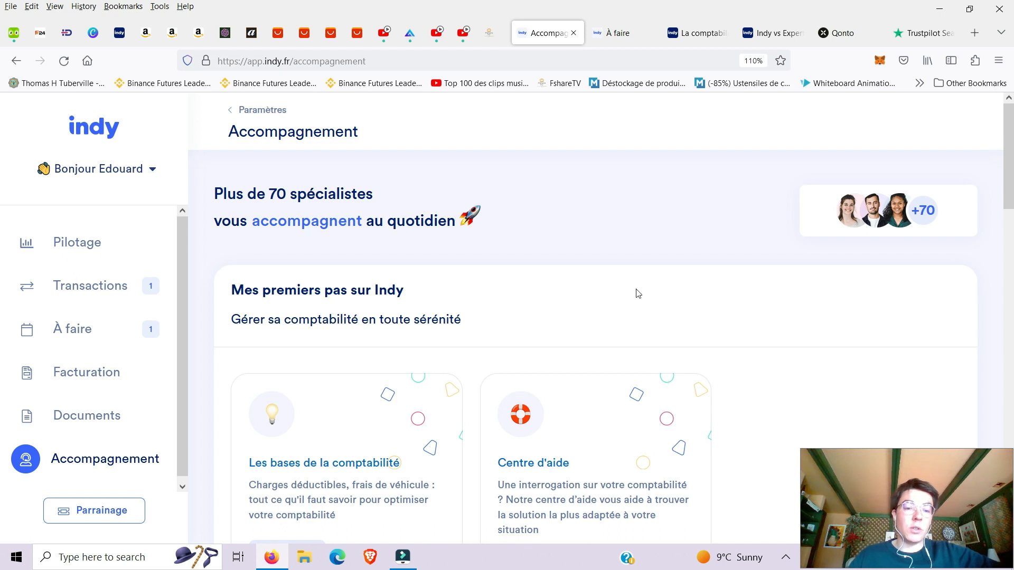
pyautogui.scroll(-10, 637, 293)
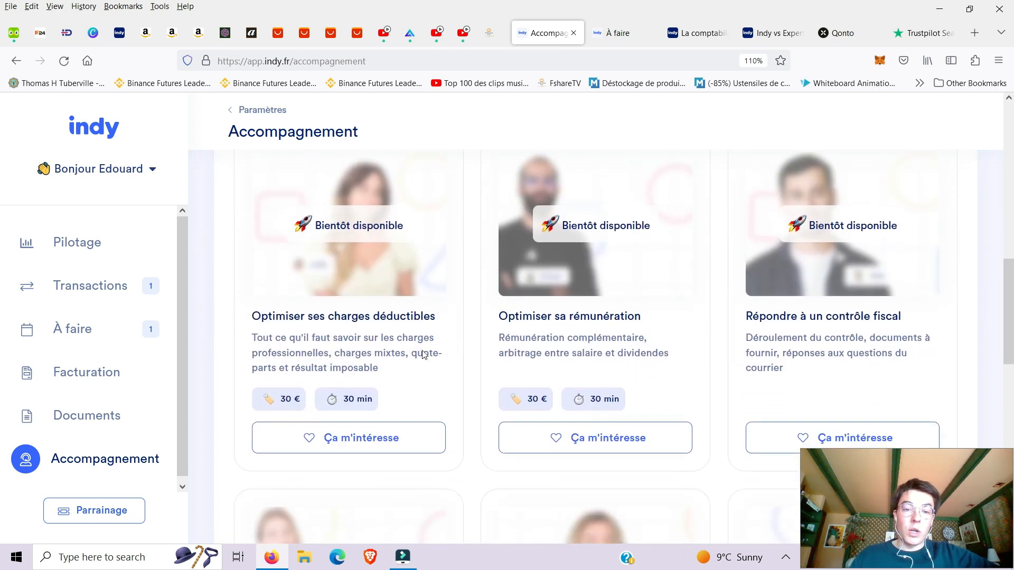
pyautogui.scroll(-6, 423, 354)
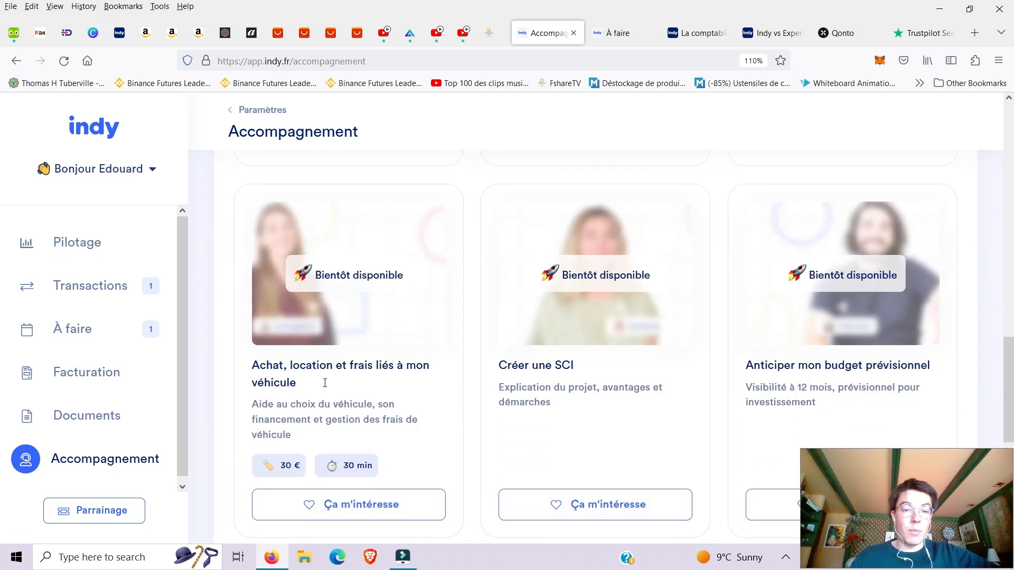
pyautogui.scroll(-6, 325, 382)
pyautogui.scroll(8, 412, 363)
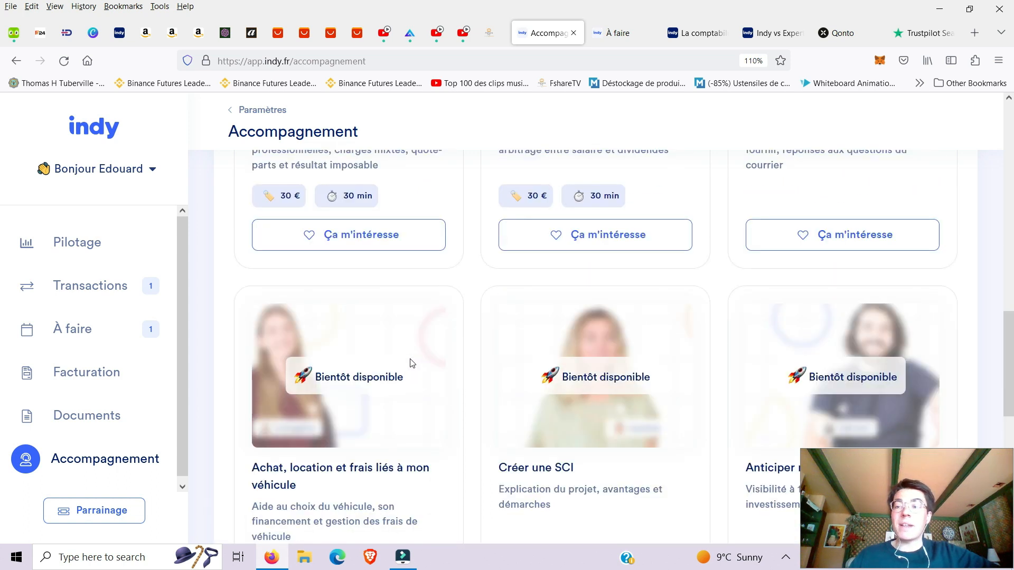
pyautogui.scroll(10, 477, 359)
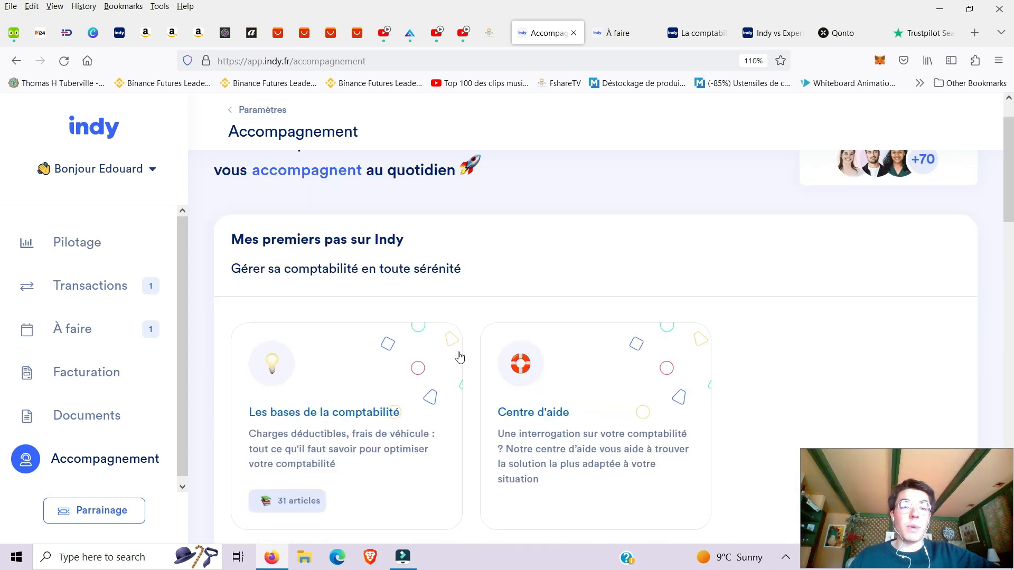